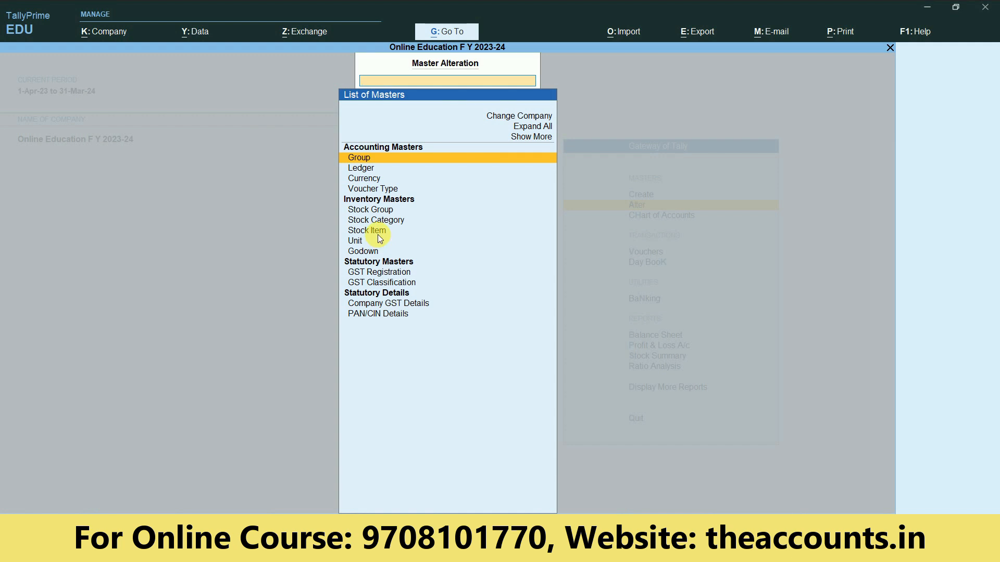
# Find the stock item Realmi 11 Pro among the masters and open it for alteration.
pyautogui.write('Real')
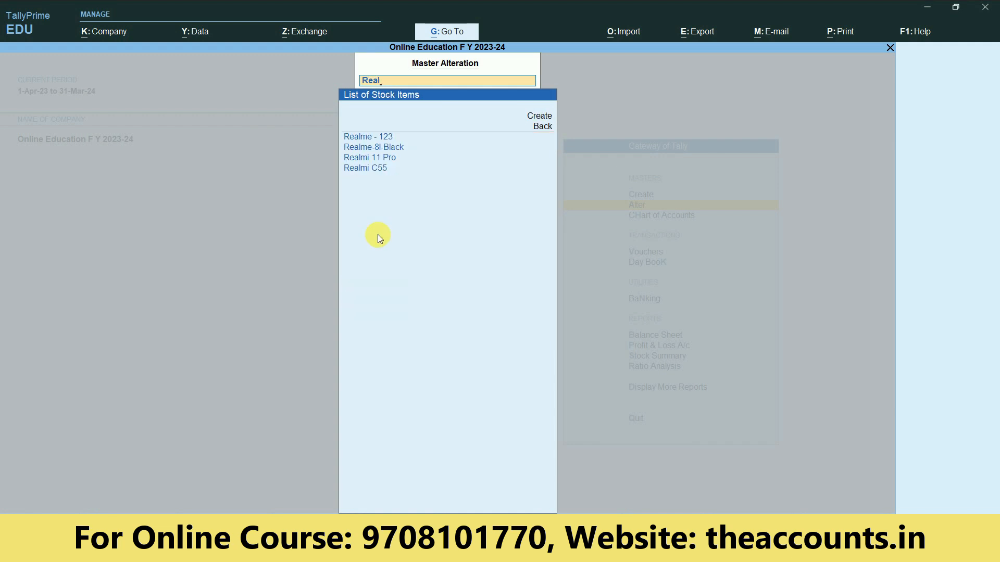
pyautogui.press('Down')
pyautogui.press('Down')
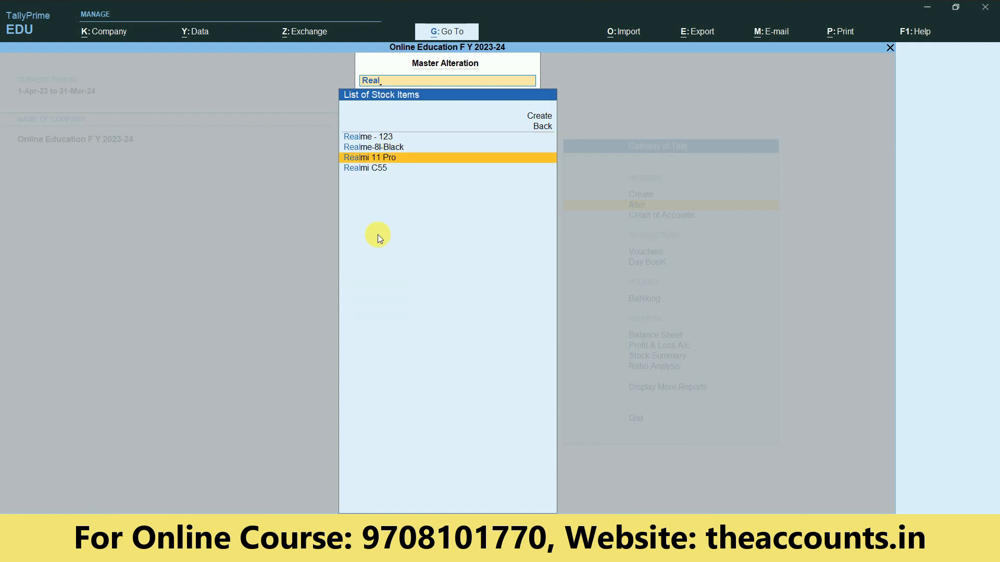
pyautogui.press('Return')
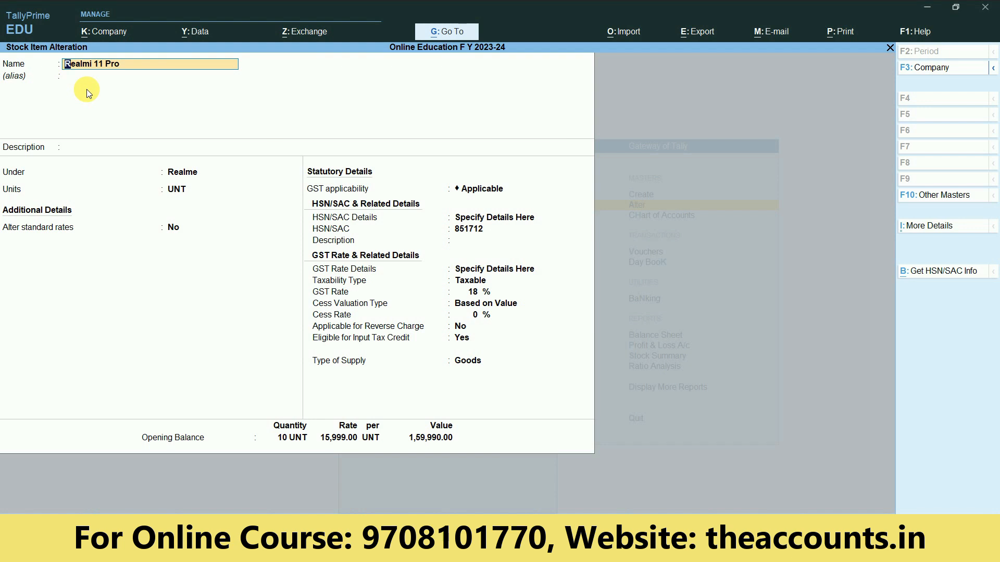
# Review the item's name and description fields, inspect the settings of its Realme stock group, and return to the item.
pyautogui.press('Return')
pyautogui.press('Return')
pyautogui.press('Return')
pyautogui.press('BackSpace')
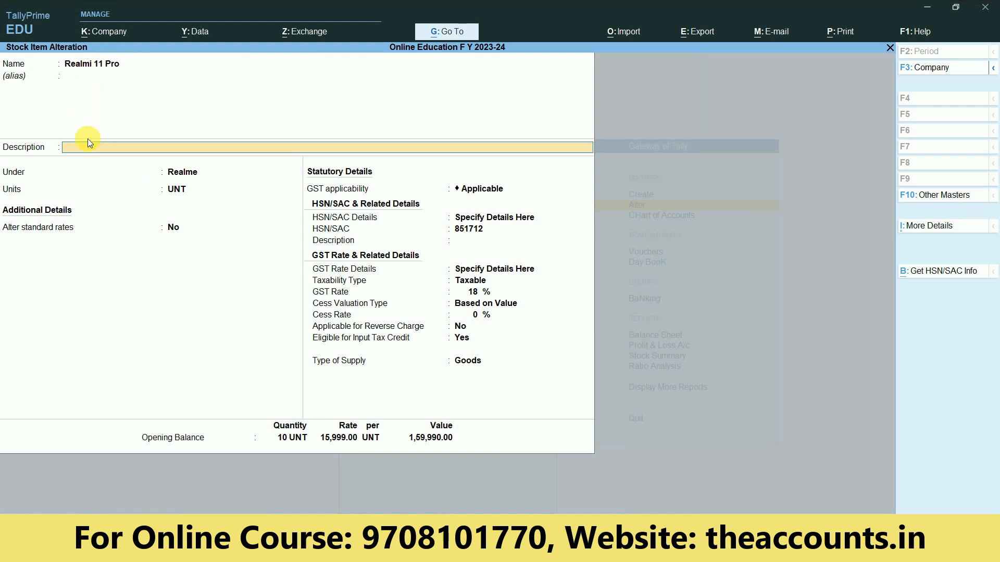
pyautogui.press('Return')
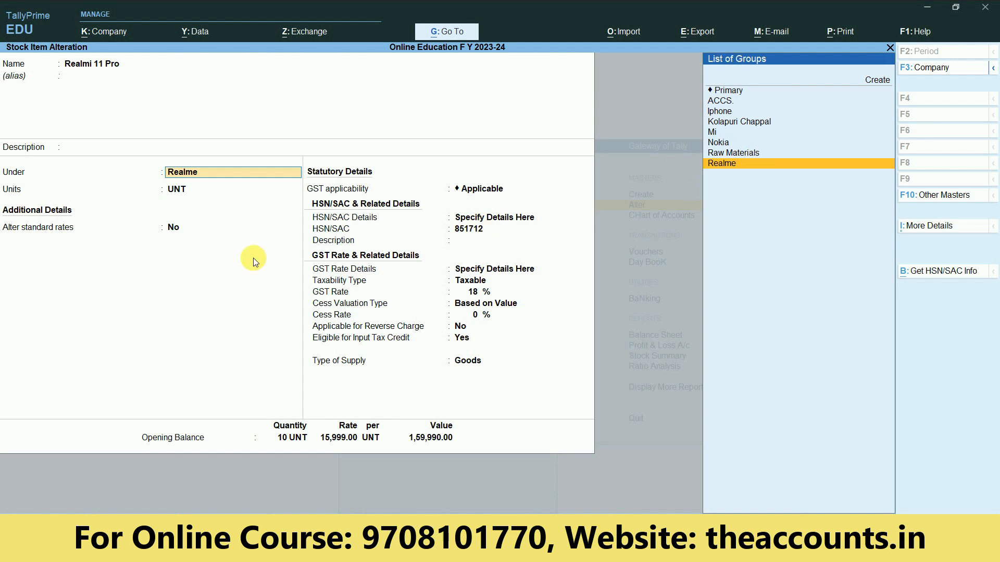
pyautogui.hotkey('ctrl', 'Return')
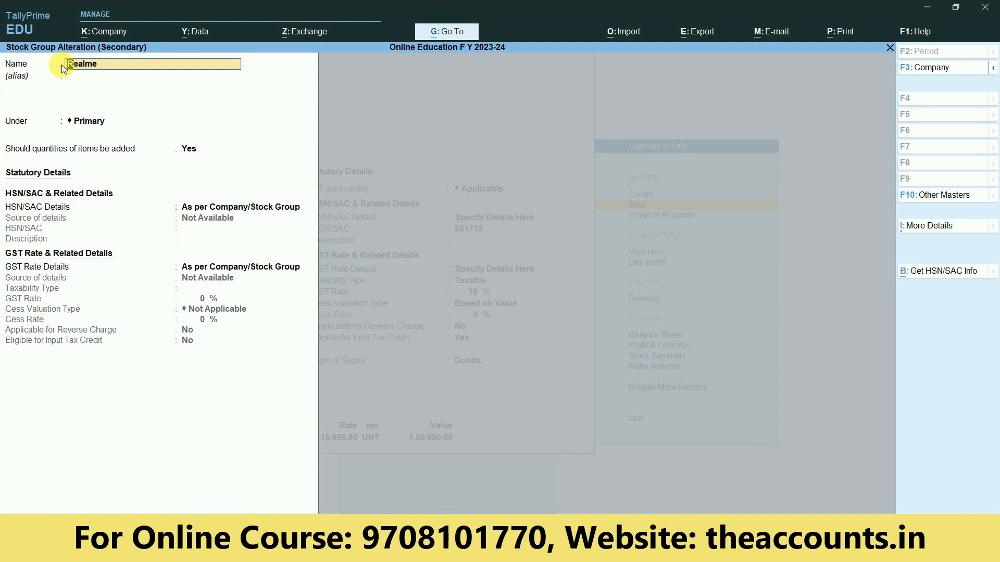
pyautogui.press('Return')
pyautogui.press('Return')
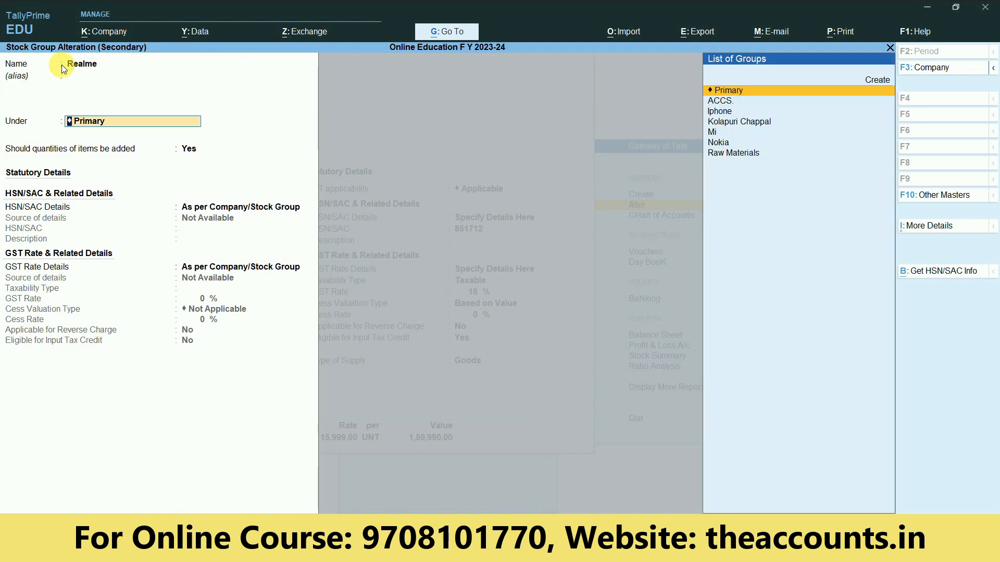
pyautogui.press('Return')
pyautogui.press('Return')
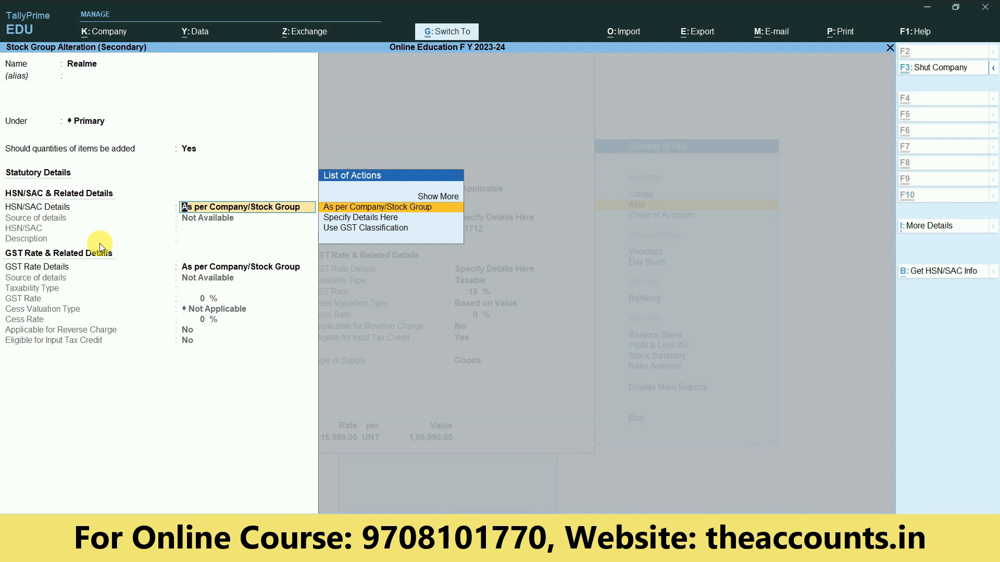
pyautogui.hotkey('ctrl', 'a')
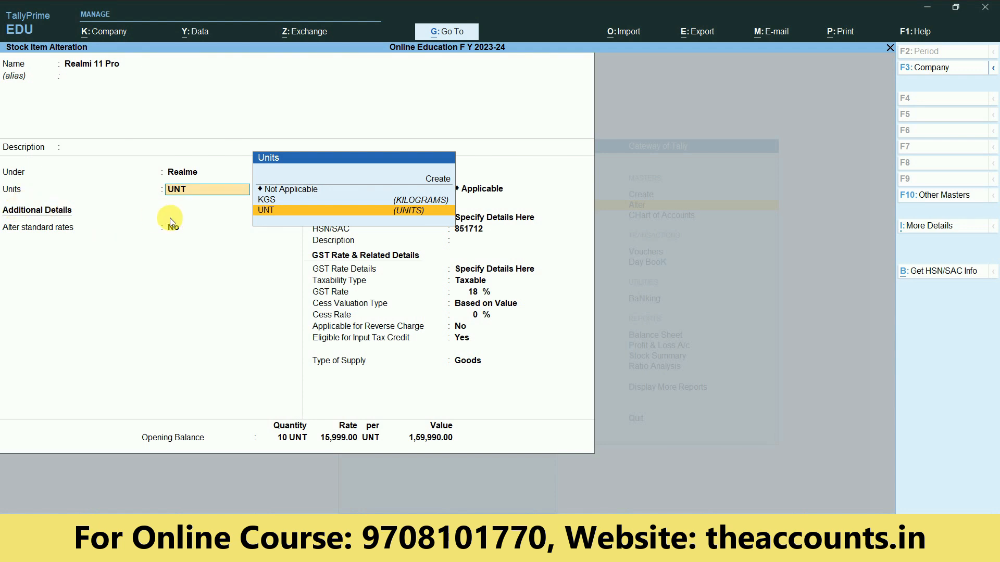
# Inspect the item's UNT unit definition, including formal name, unit quantity code and decimal places, and return to the item.
pyautogui.hotkey('ctrl', 'Return')
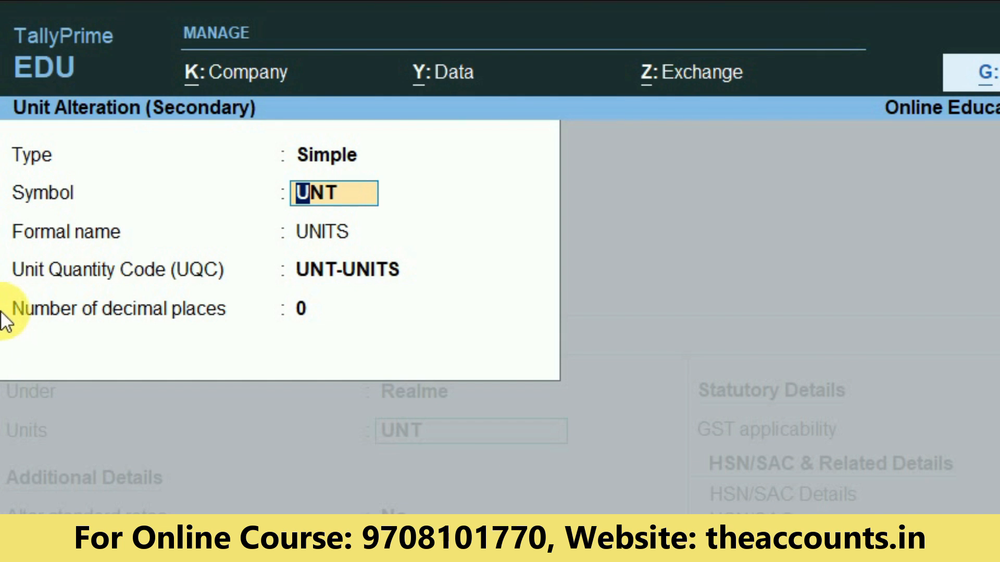
pyautogui.click(345, 221)
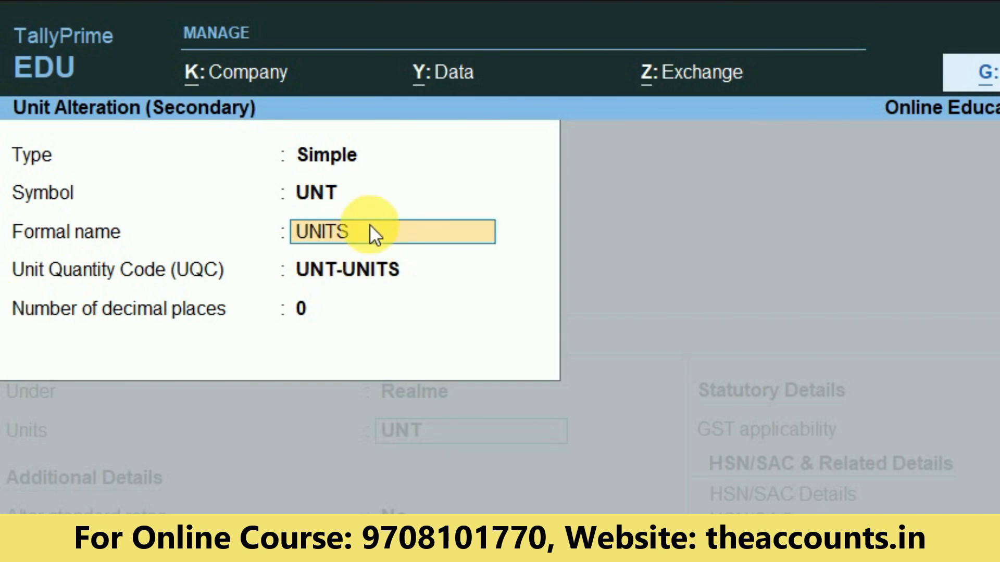
pyautogui.press('Return')
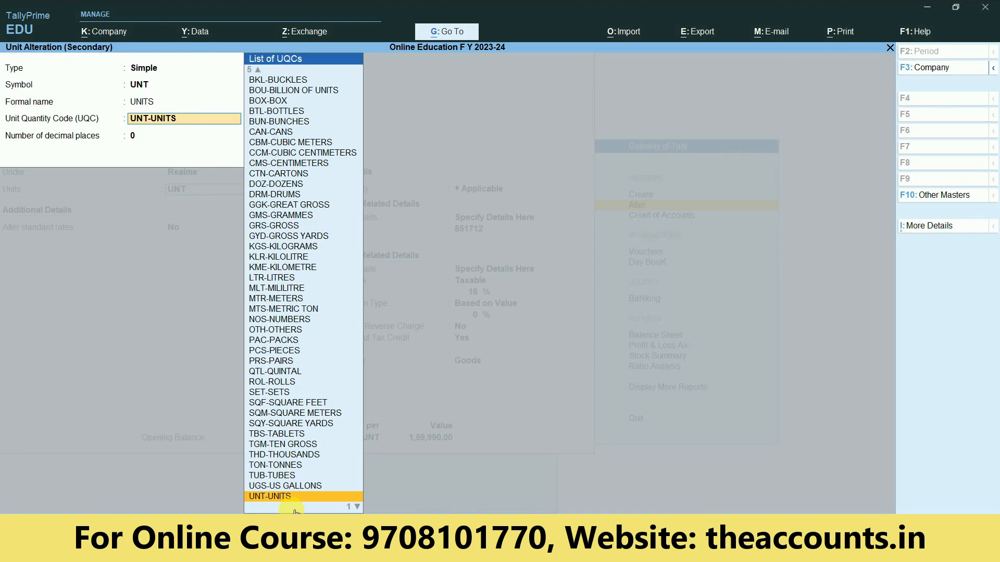
pyautogui.press('Return')
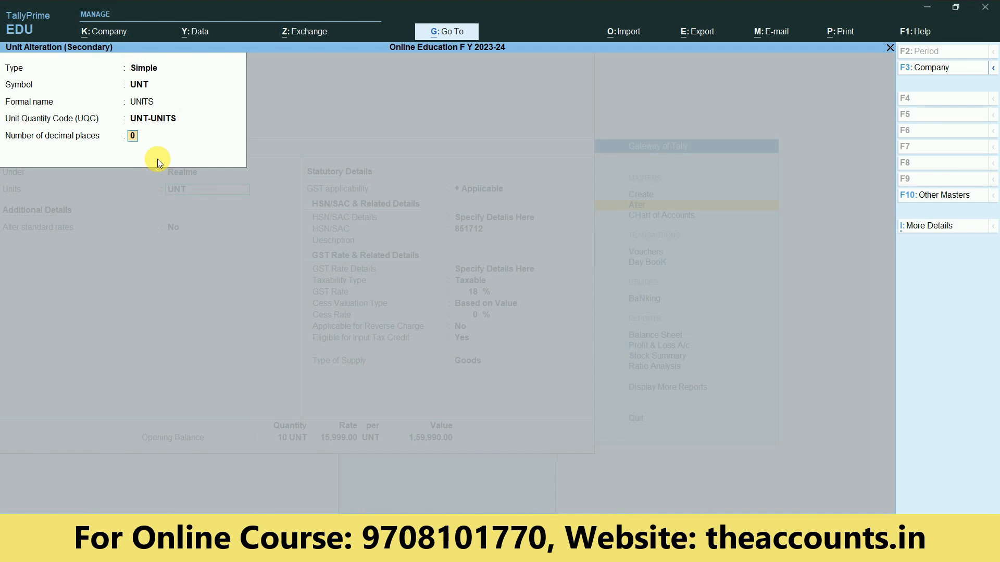
pyautogui.press('Return')
pyautogui.press('Return')
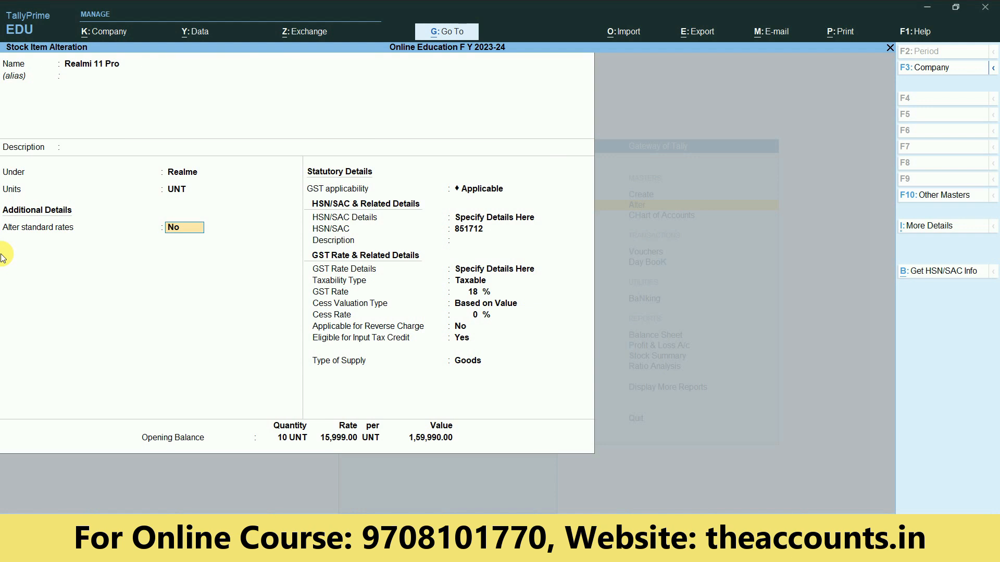
# Check the Provide Standard Buying and Selling Rates option in the stock item configuration and accept the configuration.
pyautogui.press('ctrl')
pyautogui.click(935, 518)
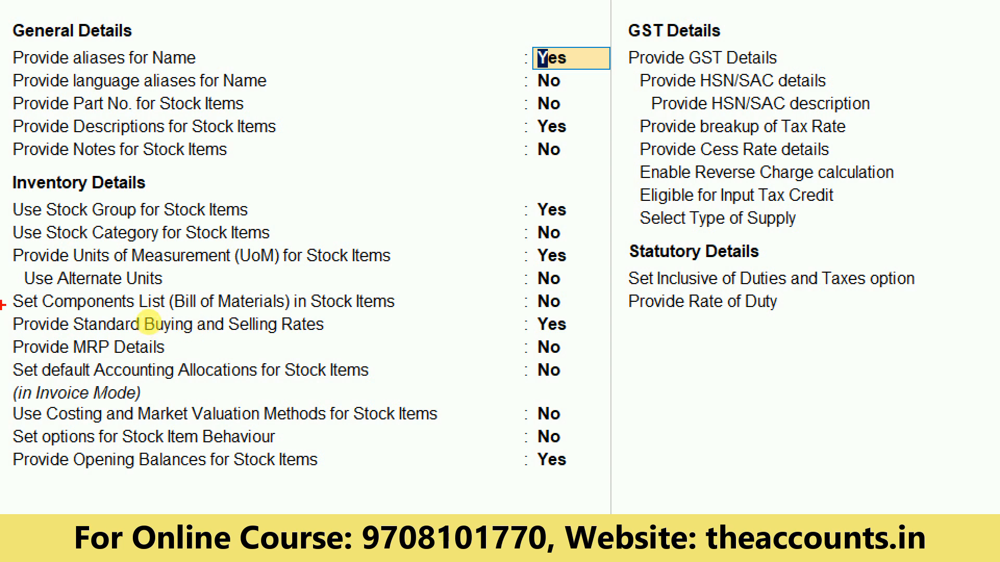
pyautogui.moveTo(1, 305)
pyautogui.mouseDown()
pyautogui.moveTo(291, 348)
pyautogui.moveTo(598, 339)
pyautogui.mouseUp()
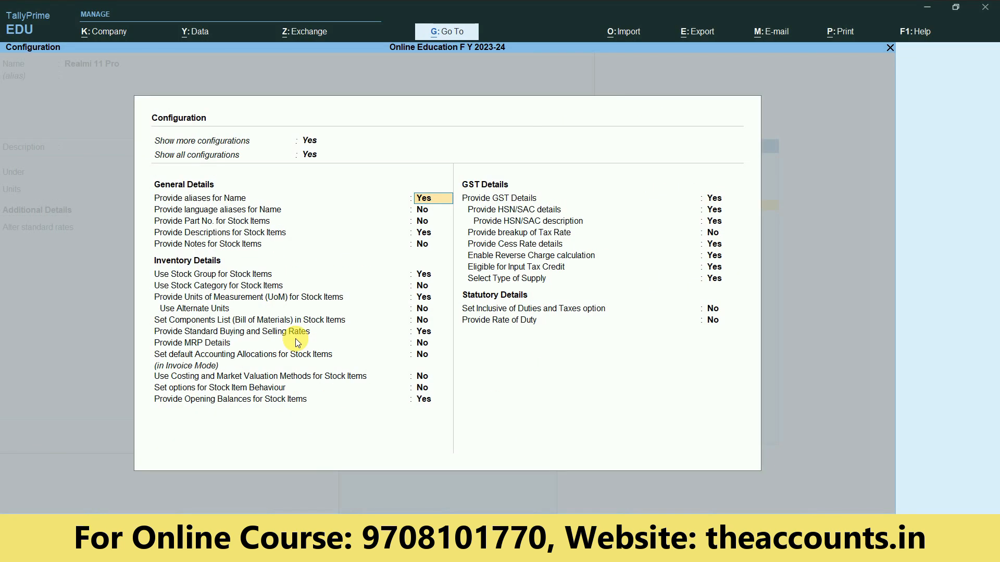
pyautogui.hotkey('ctrl', 'a')
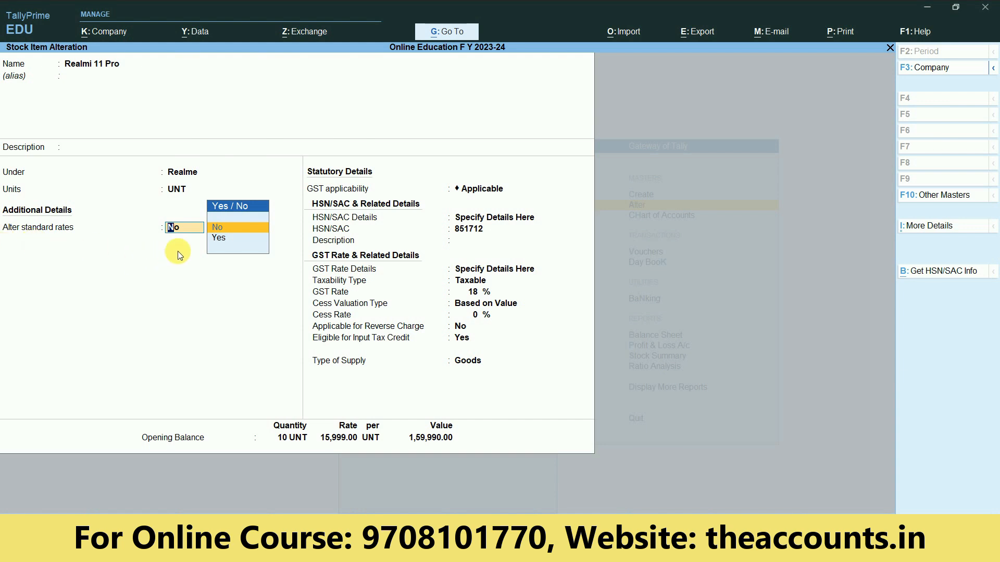
# Set Alter standard rates to Yes for Realmi 11 Pro to open its standard rates.
pyautogui.click(218, 239)
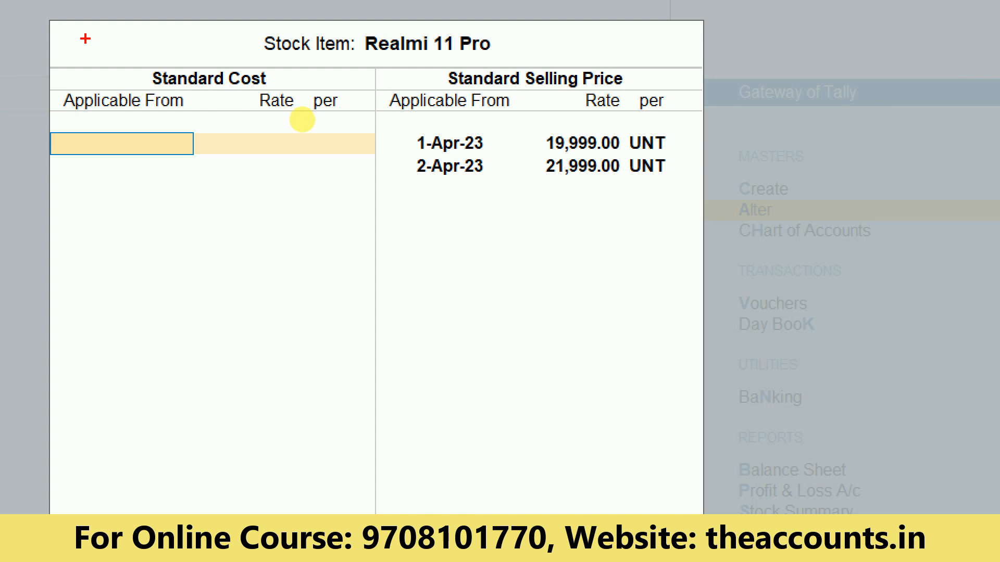
pyautogui.moveTo(88, 42); pyautogui.dragTo(237, 0)
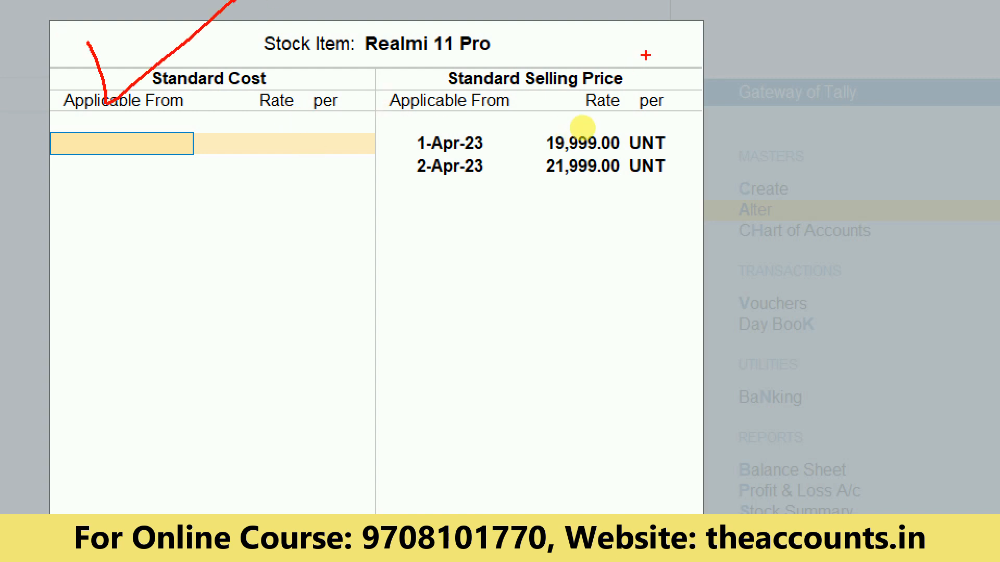
pyautogui.moveTo(646, 55); pyautogui.dragTo(783, 11)
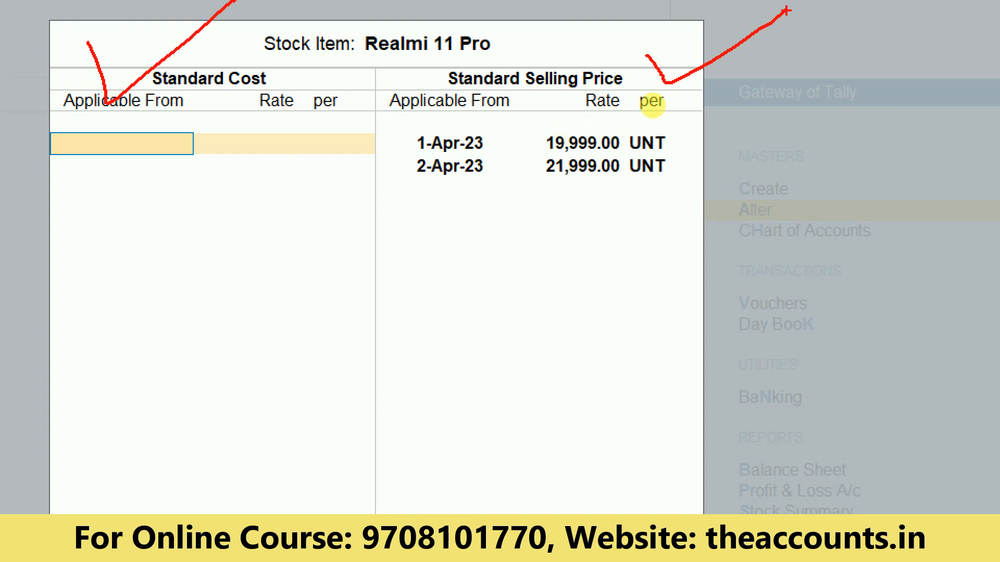
pyautogui.moveTo(280, 61)
pyautogui.mouseDown()
pyautogui.moveTo(42, 98)
pyautogui.moveTo(290, 111)
pyautogui.moveTo(268, 38)
pyautogui.mouseUp()
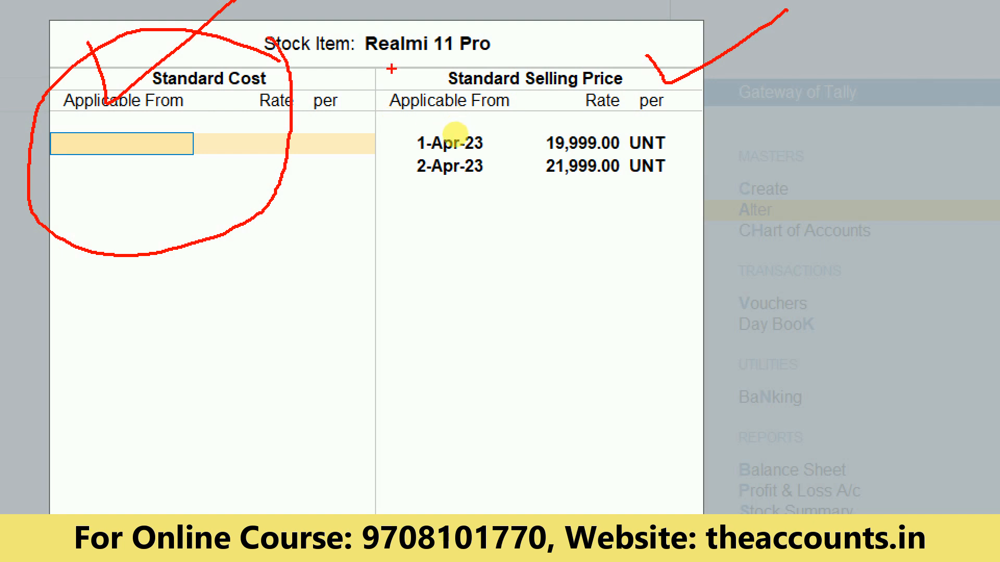
pyautogui.moveTo(391, 68); pyautogui.dragTo(586, 40)
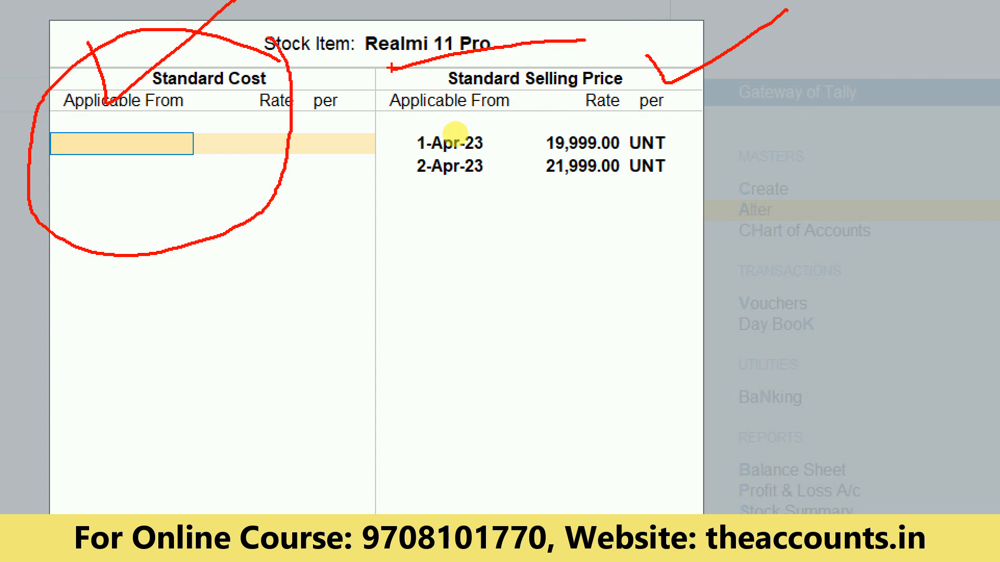
pyautogui.moveTo(202, 119); pyautogui.dragTo(294, 53)
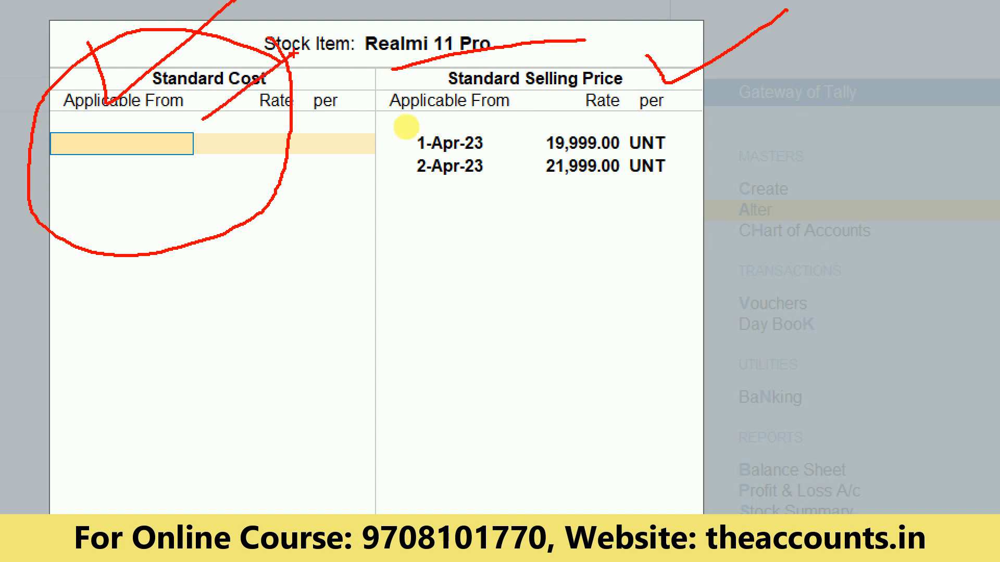
pyautogui.moveTo(145, 170); pyautogui.dragTo(247, 138)
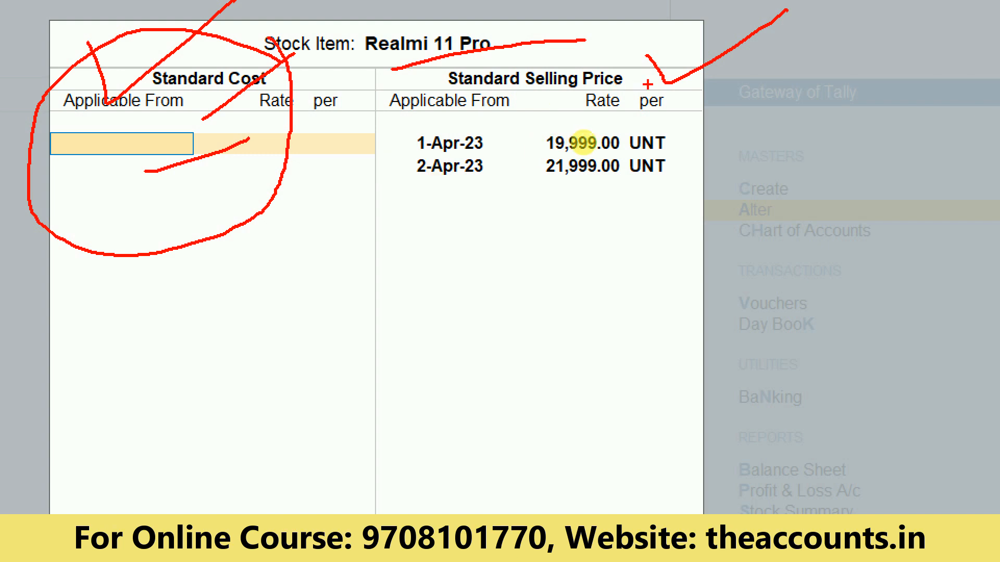
pyautogui.moveTo(651, 82); pyautogui.dragTo(727, 77)
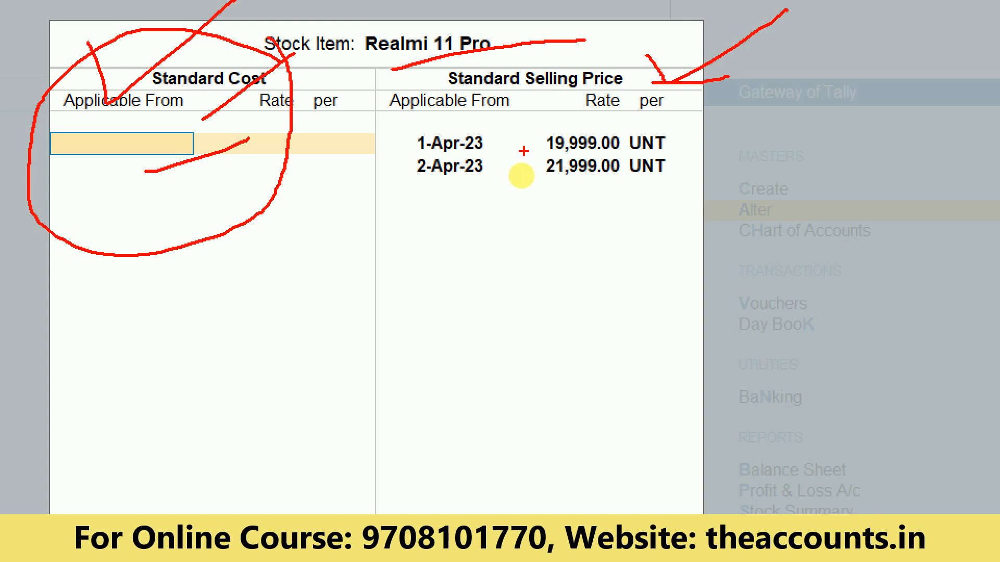
pyautogui.moveTo(676, 138); pyautogui.dragTo(769, 116)
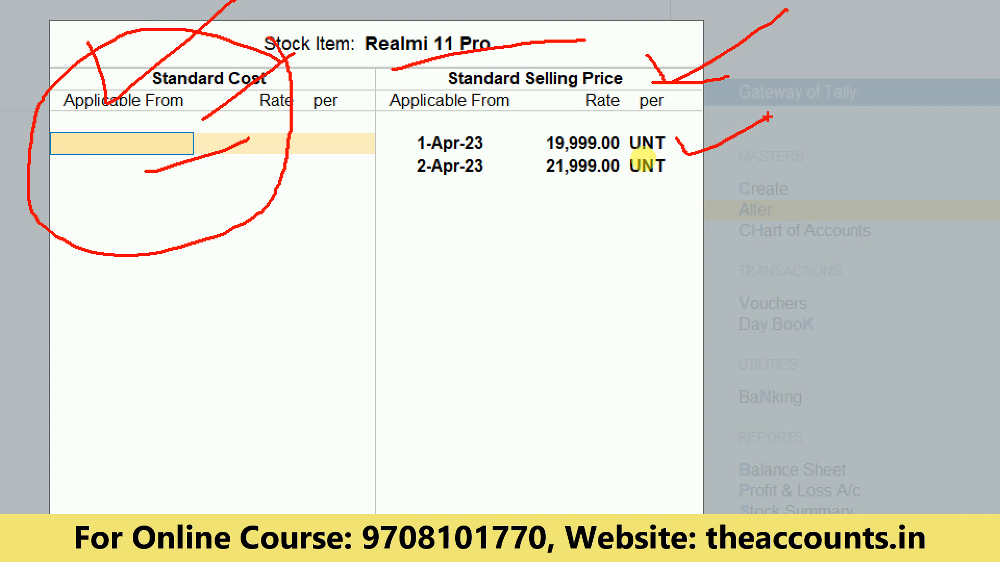
pyautogui.moveTo(412, 192); pyautogui.dragTo(706, 177)
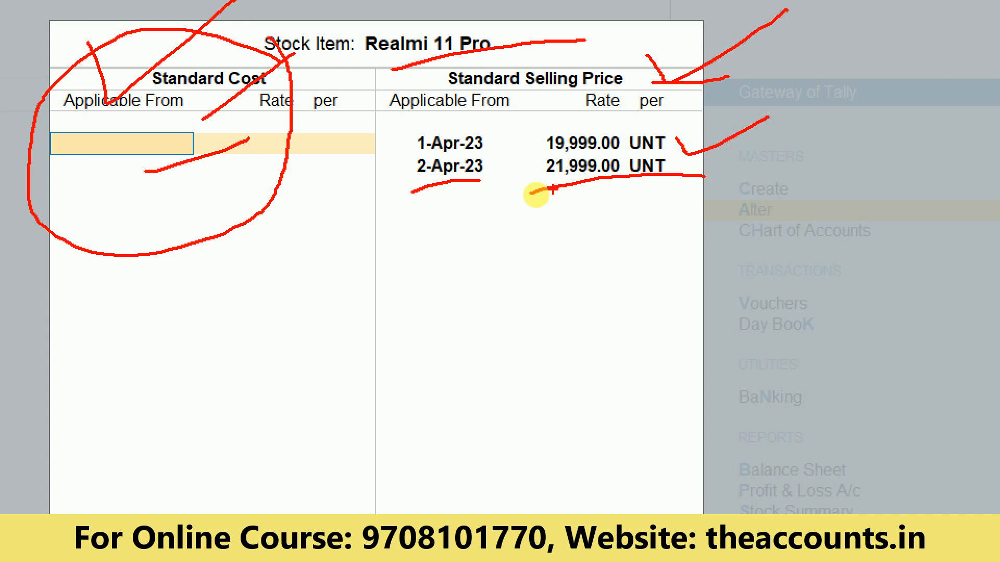
pyautogui.moveTo(553, 189); pyautogui.dragTo(707, 188)
pyautogui.press('Escape')
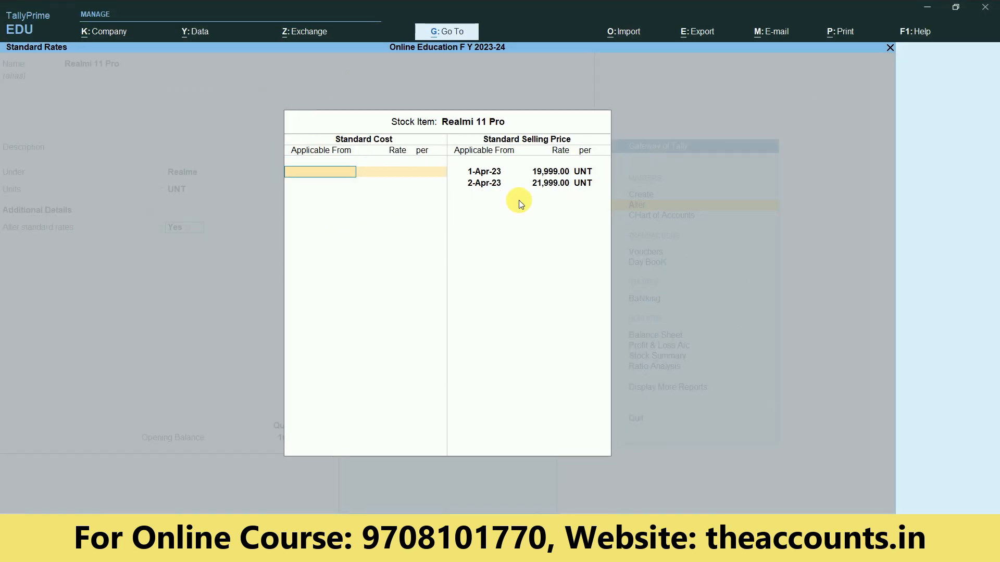
# Leave the Standard Cost blank and accept the existing Standard Selling Price entries dated 1-Apr-23 and 2-Apr-23.
pyautogui.press('Return')
pyautogui.press('Return')
pyautogui.press('Return')
pyautogui.press('Return')
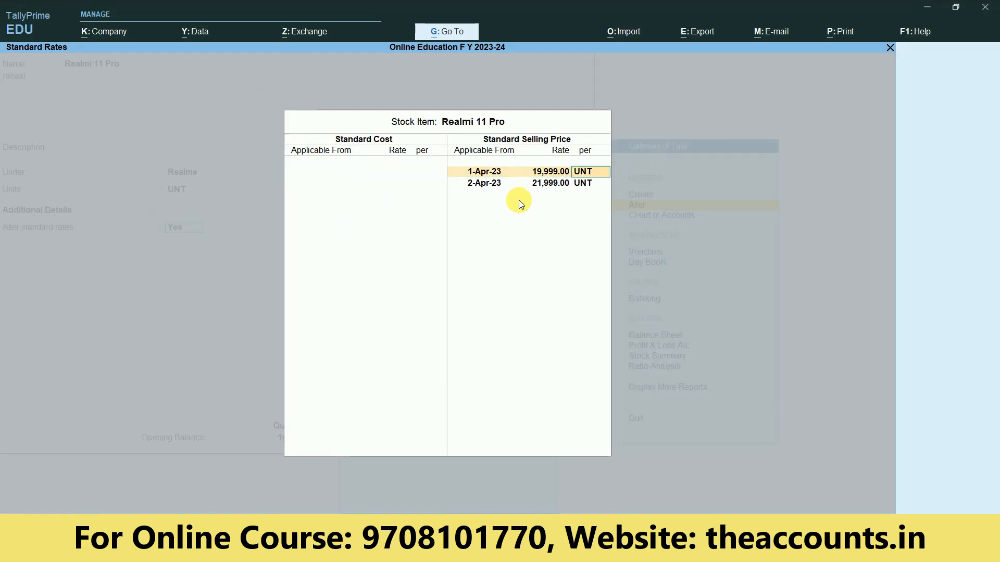
pyautogui.press('Return')
pyautogui.press('Return')
pyautogui.press('Return')
pyautogui.press('Return')
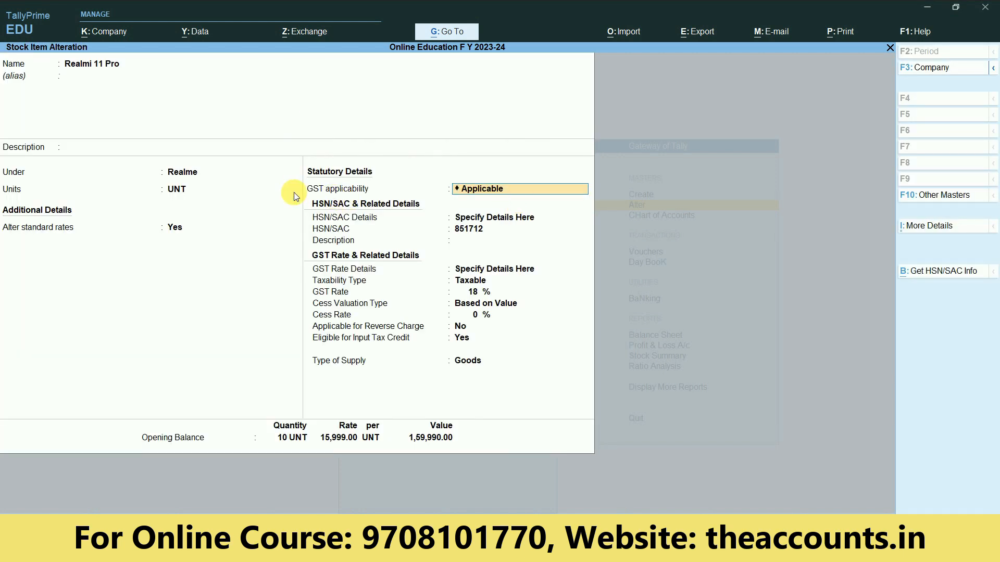
# Keep GST applicability as Applicable and specify HSN/SAC 851712 with no description for Realmi 11 Pro.
pyautogui.press('Return')
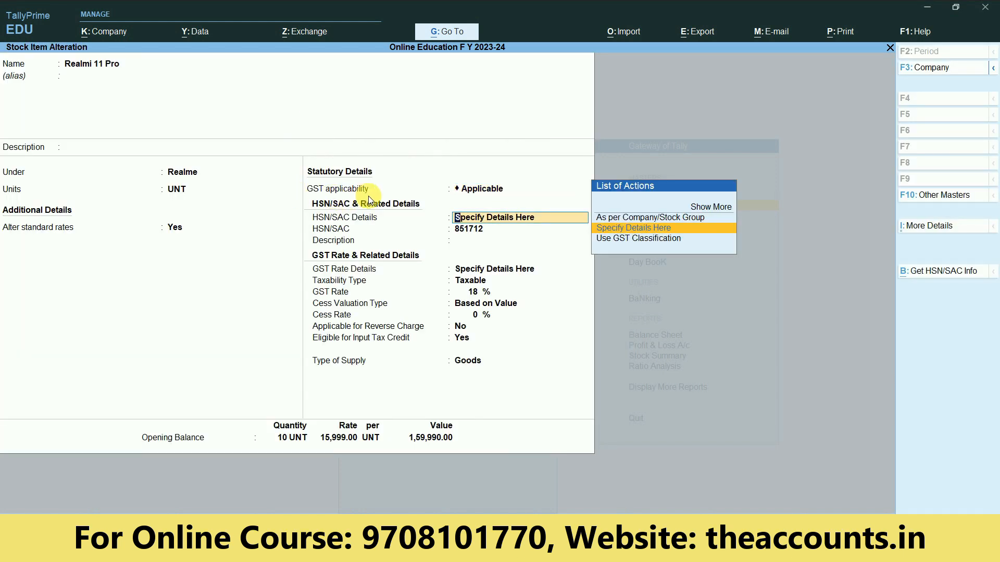
pyautogui.click(663, 232)
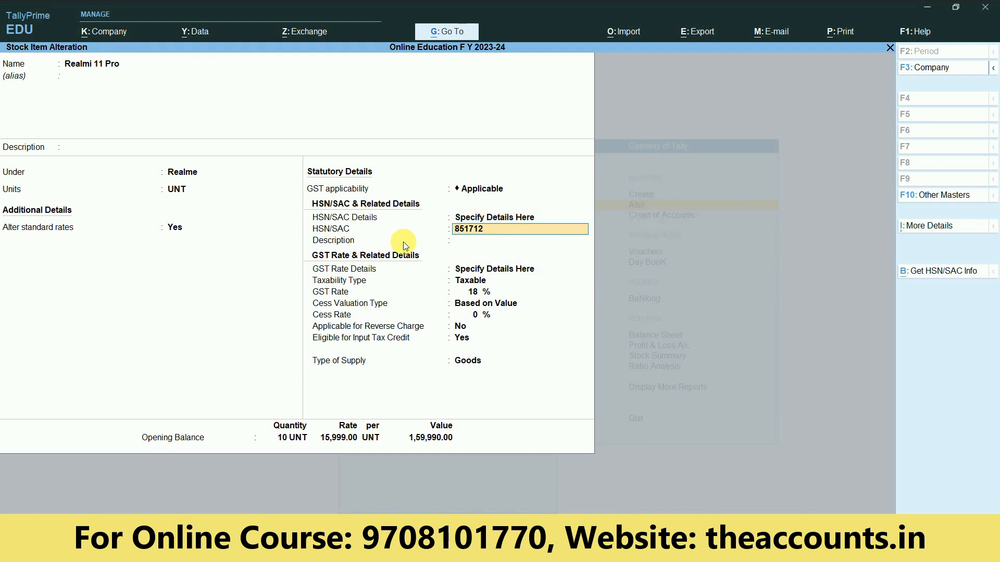
pyautogui.press('Return')
pyautogui.press('Return')
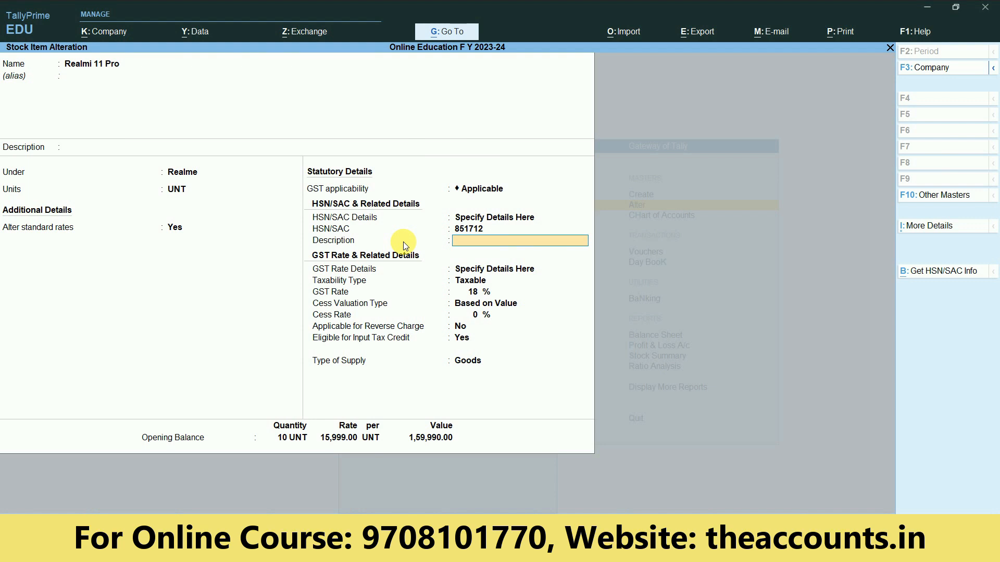
pyautogui.press('Return')
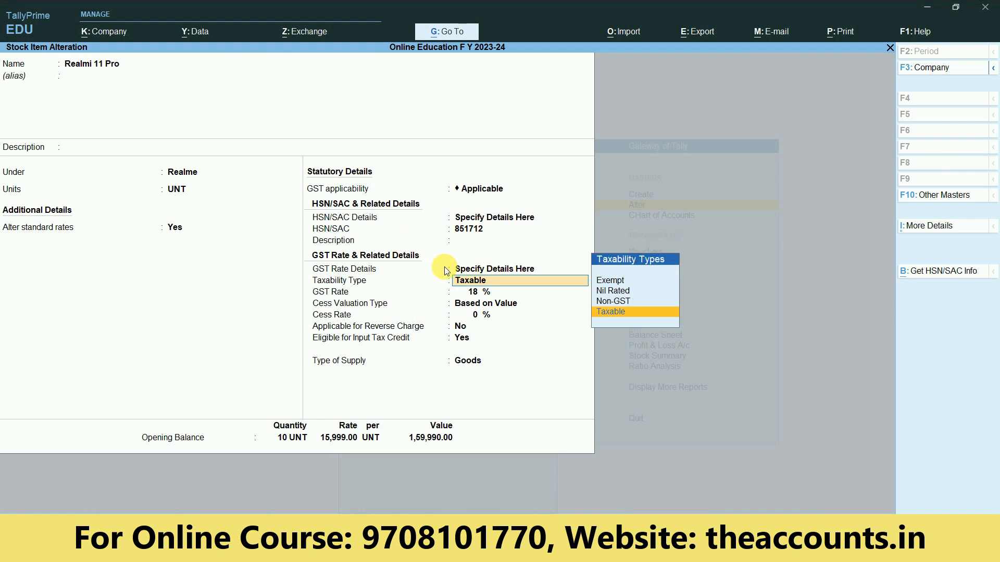
# Accept the GST details as Taxable at 18%, cess Based on Value at 0%, reverse charge No, input tax credit Yes and supply type Goods.
pyautogui.press('Return')
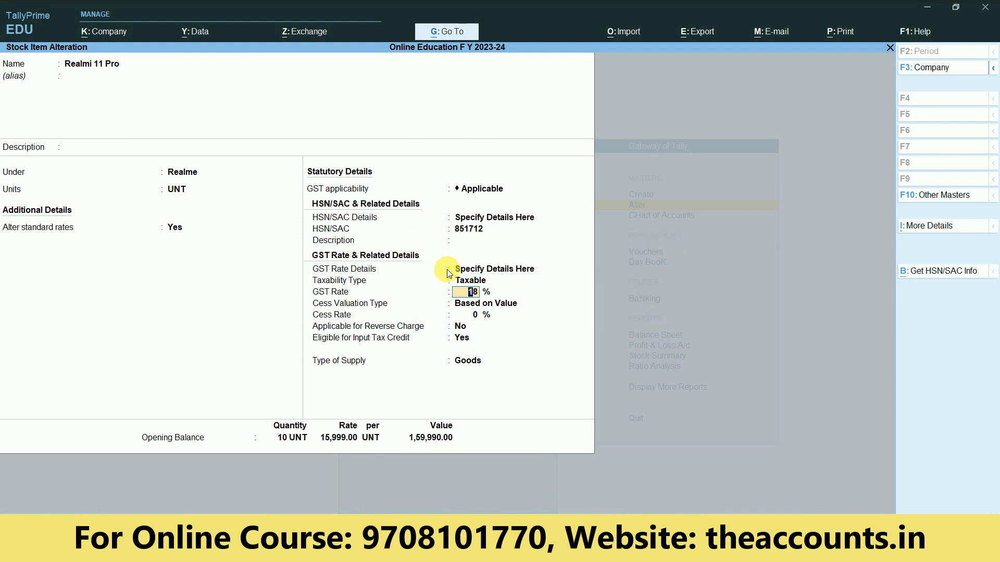
pyautogui.press('Return')
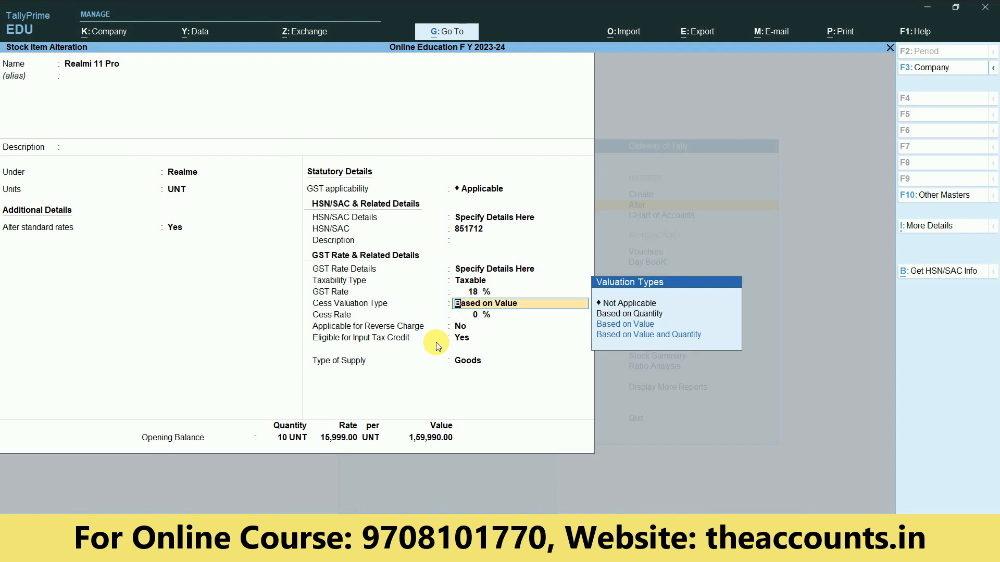
pyautogui.press('Up')
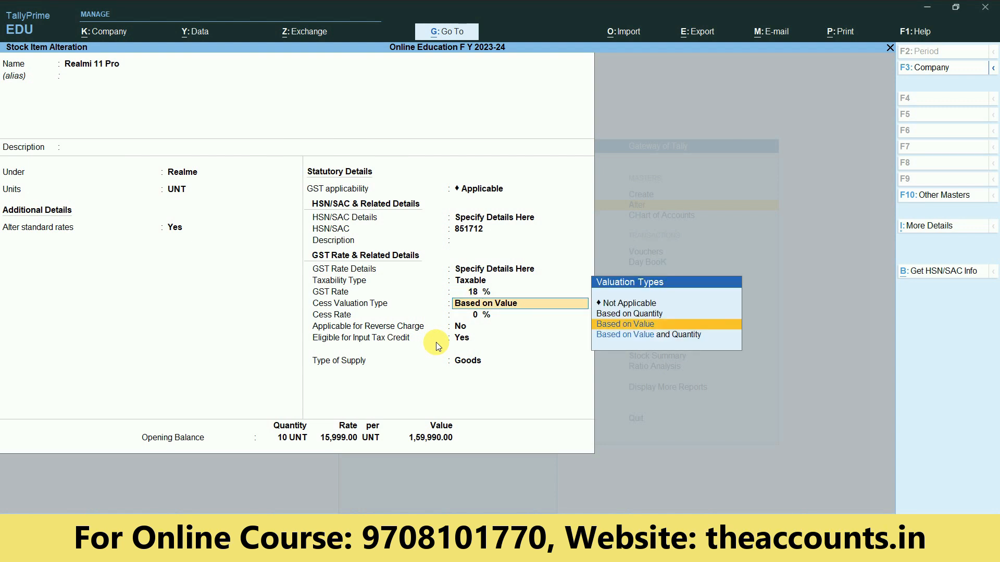
pyautogui.press('Return')
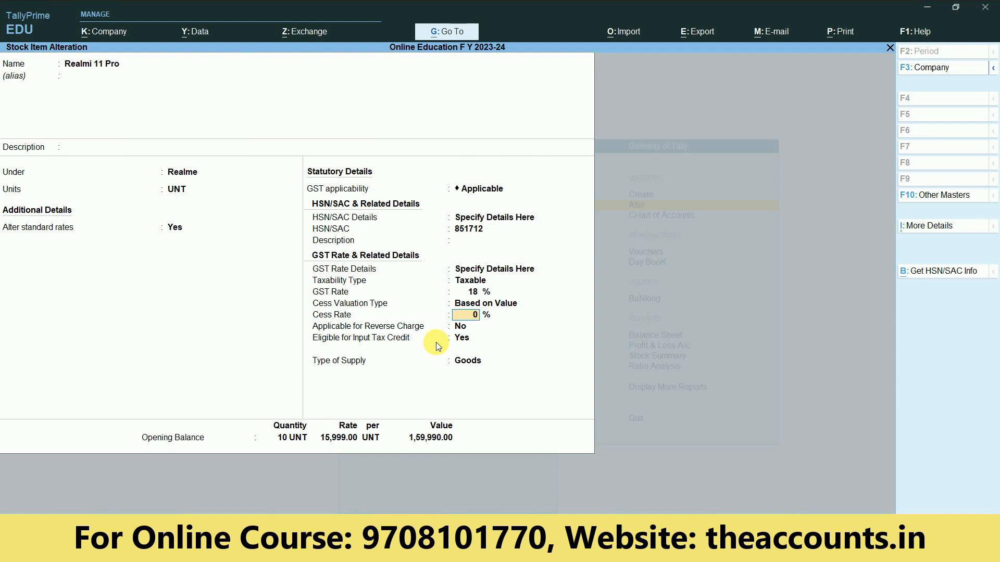
pyautogui.press('Return')
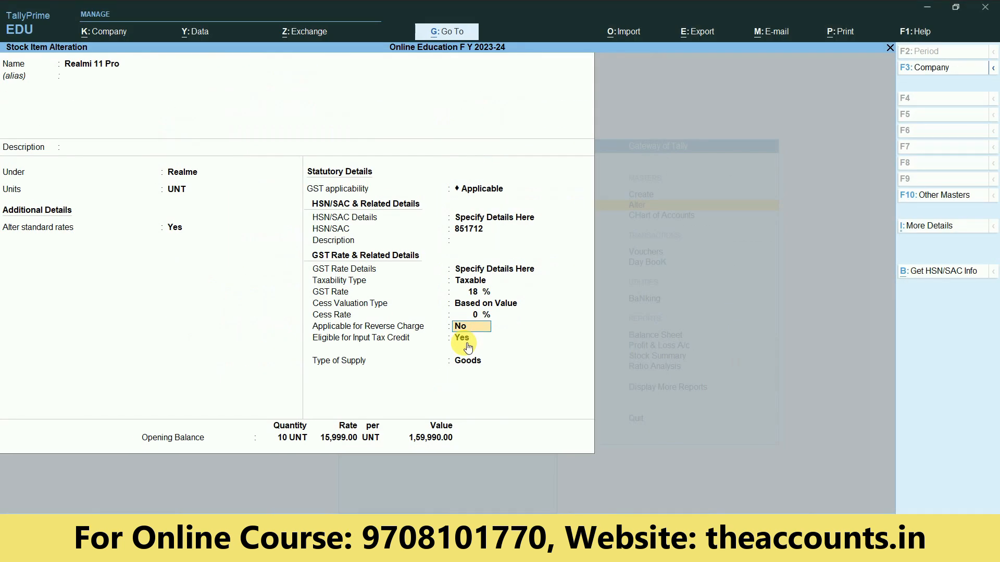
pyautogui.click(461, 334)
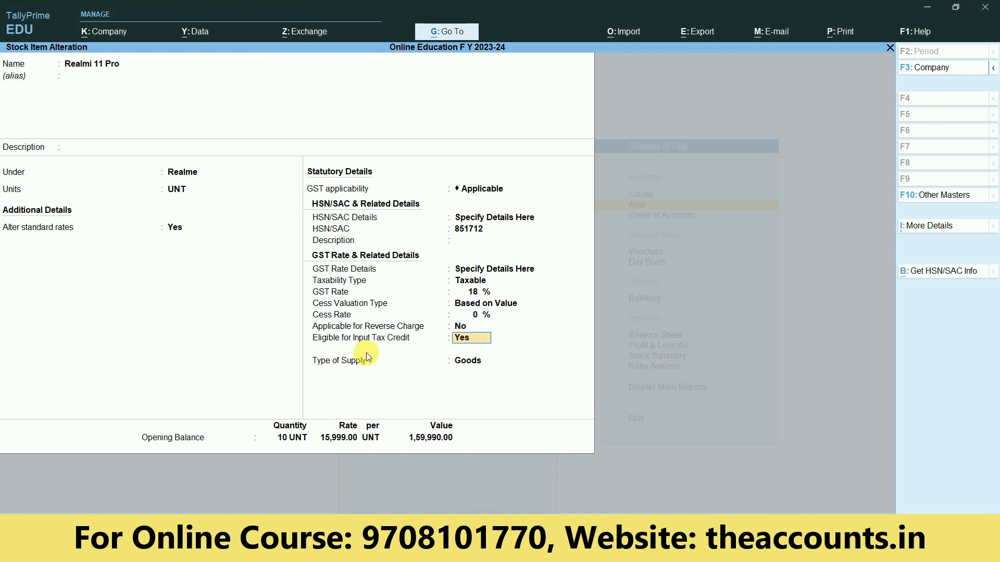
pyautogui.press('Return')
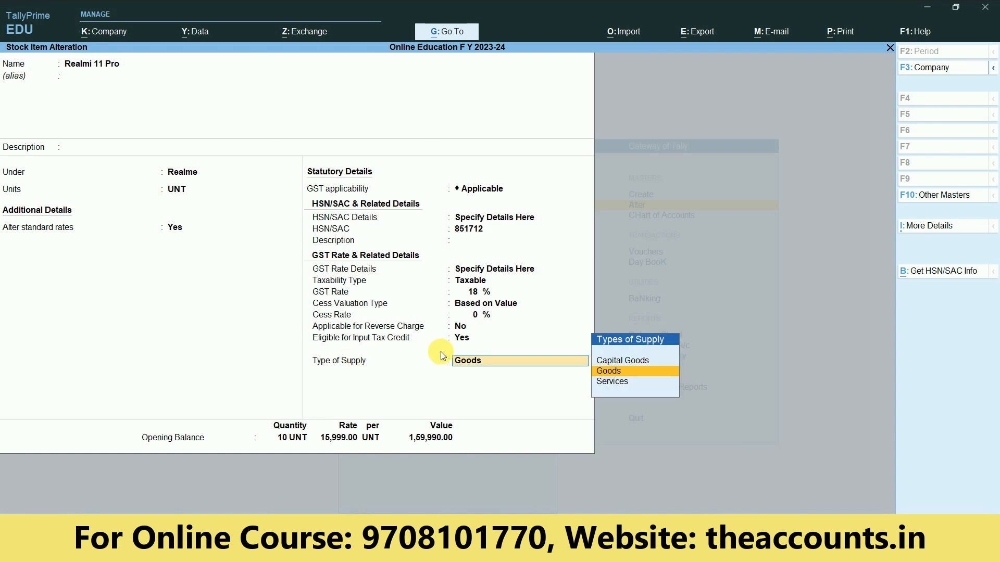
pyautogui.press('Return')
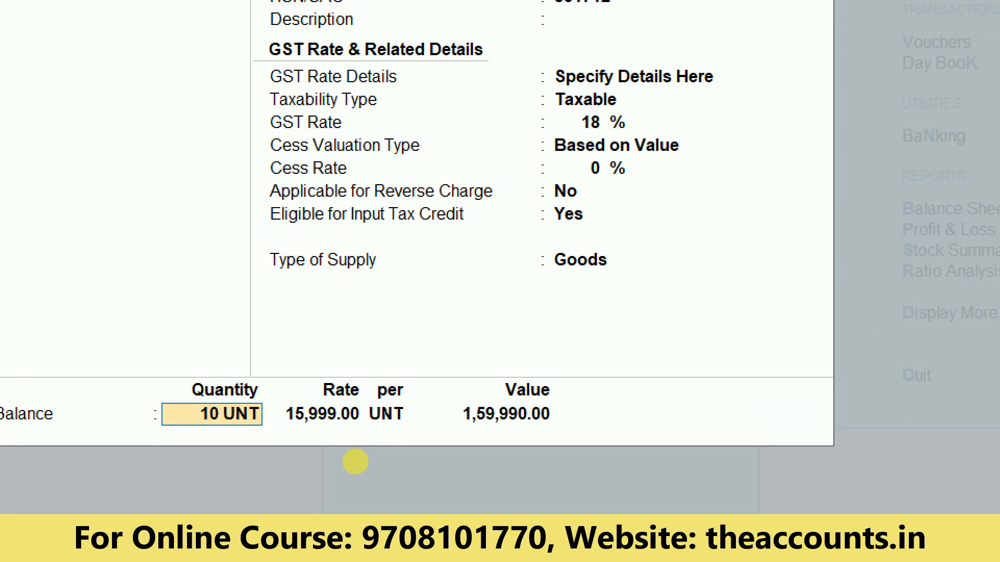
# Accept the opening balance of 10 UNT at 15,999.00 allocated to the Showroom godown and save the stock item.
pyautogui.press('Return')
pyautogui.press('Return')
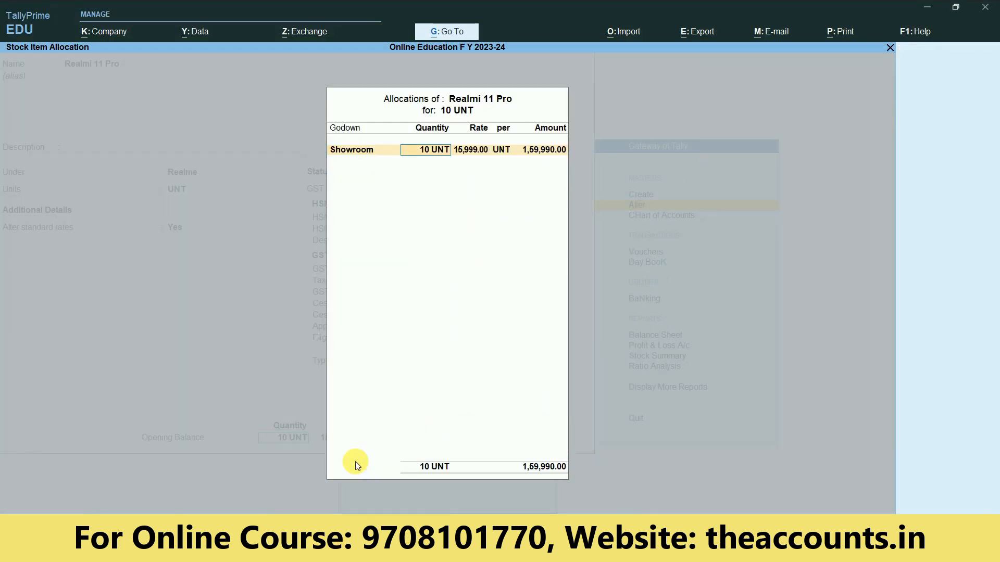
pyautogui.press('Return')
pyautogui.press('Return')
pyautogui.press('Return')
pyautogui.press('Return')
pyautogui.press('Return')
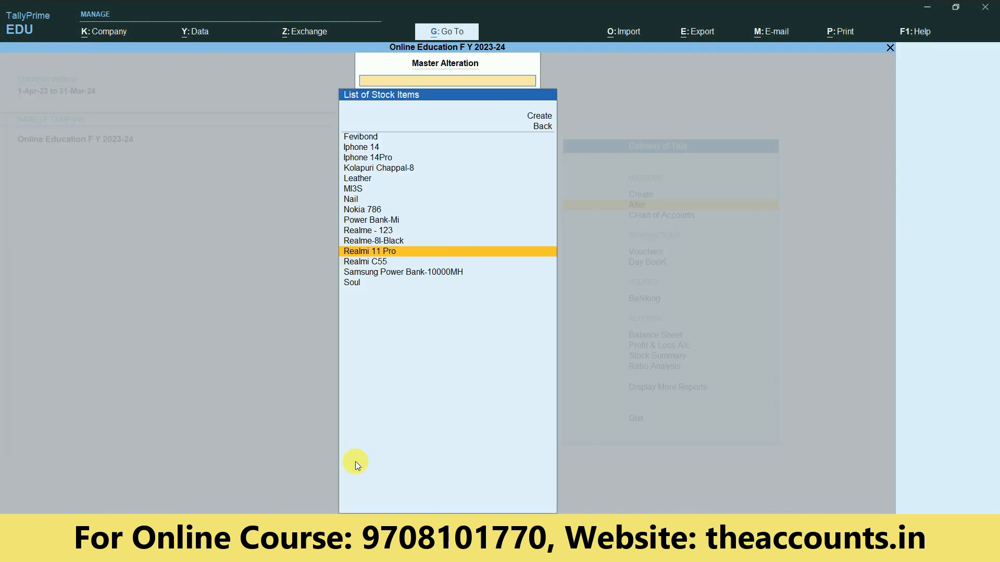
# Switch to the Excel sheet to review the items with their HSN codes, fixed sales amounts and GST rates, and return to TallyPrime.
pyautogui.hotkey('alt', 'Tab')
pyautogui.press('Left')
pyautogui.press('Left')
pyautogui.press('Left')
pyautogui.press('Left')
pyautogui.press('Left')
pyautogui.press('Left')
pyautogui.press('Left')
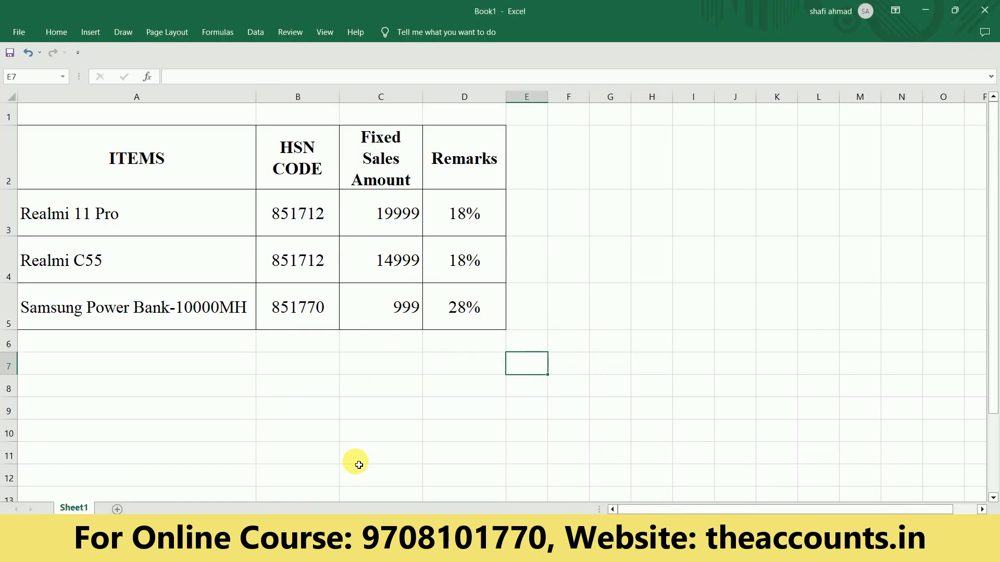
pyautogui.press('Up')
pyautogui.press('Up')
pyautogui.press('Up')
pyautogui.press('Up')
pyautogui.press('Up')
pyautogui.press('Down')
pyautogui.press('Down')
pyautogui.press('Down')
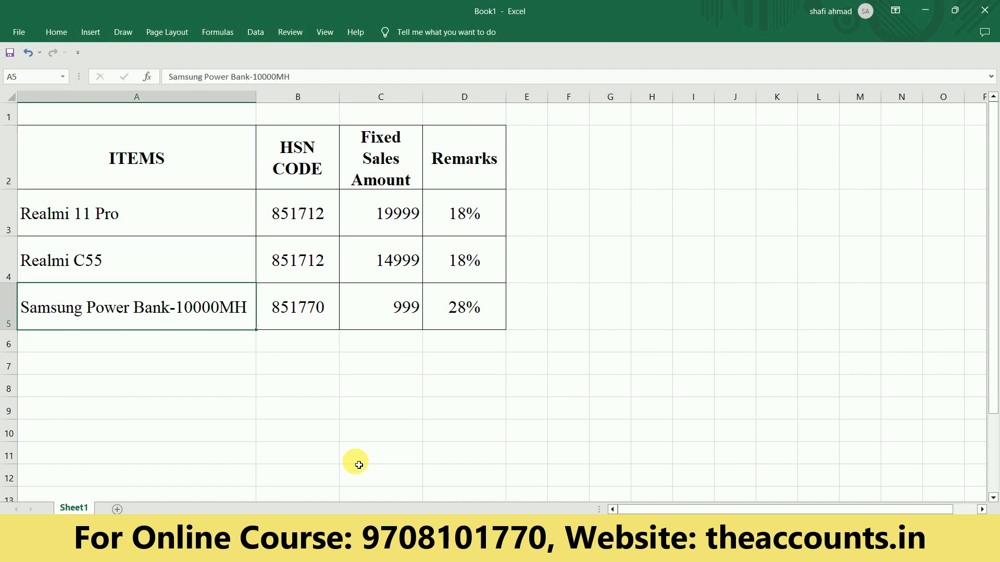
pyautogui.hotkey('alt', 'Tab')
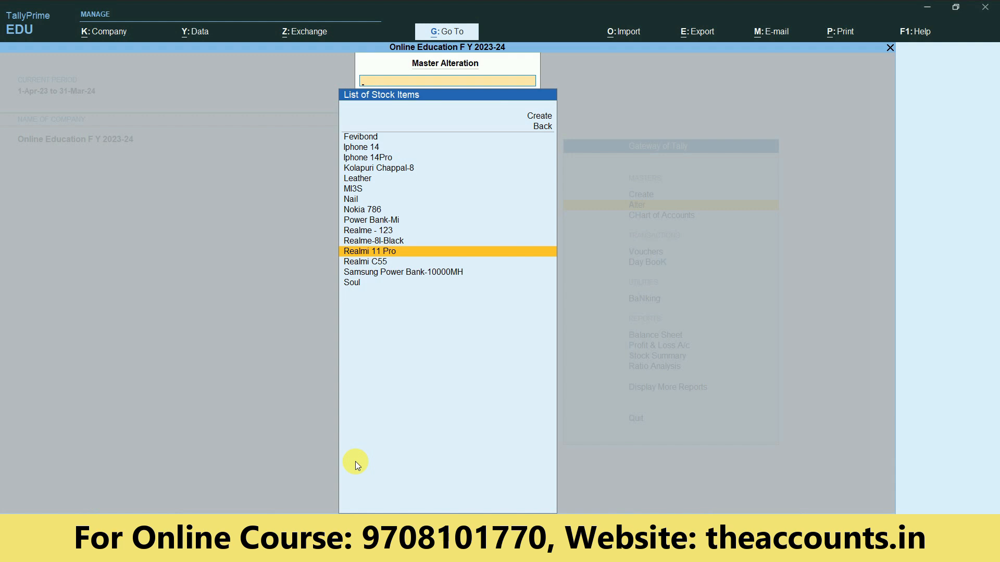
# Leave the stock item alteration list and go back to the Gateway of Tally.
pyautogui.press('Escape')
pyautogui.press('Escape')
pyautogui.press('Escape')
pyautogui.press('Escape')
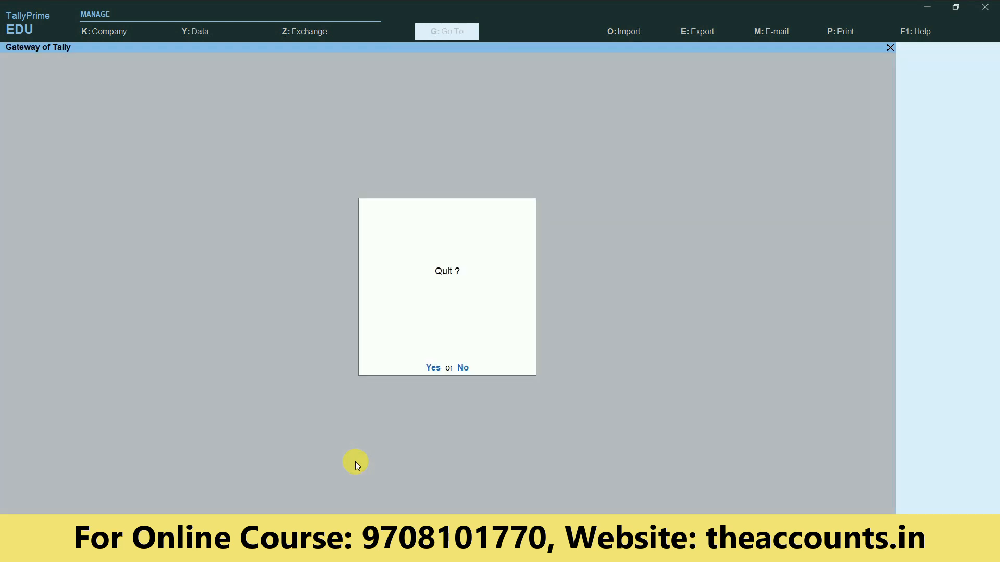
# Try a sales voucher with Cash as the party and SALES GST as the sales ledger, and leave it unsaved.
pyautogui.press('Down')
pyautogui.press('Down')
pyautogui.press('Down')
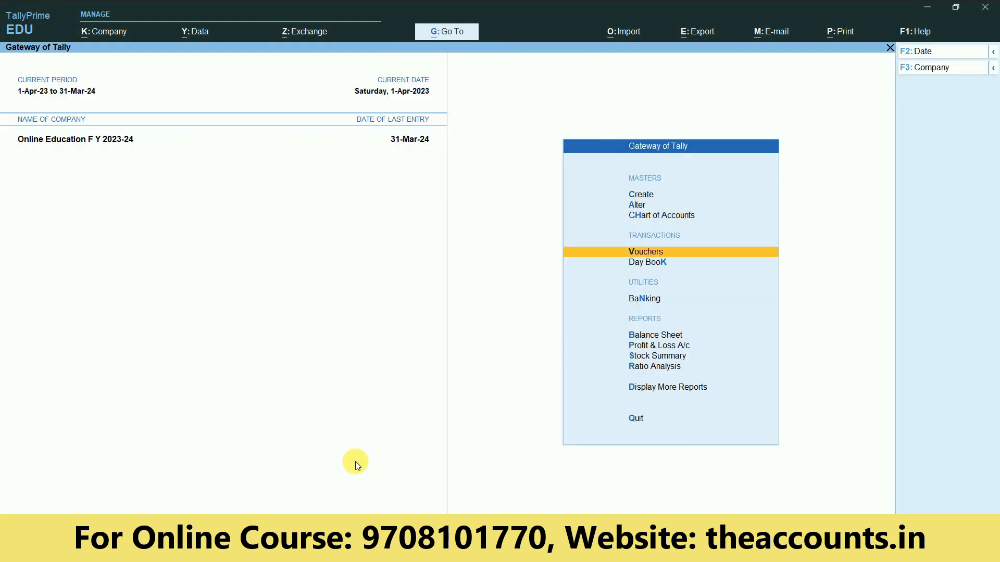
pyautogui.press('Return')
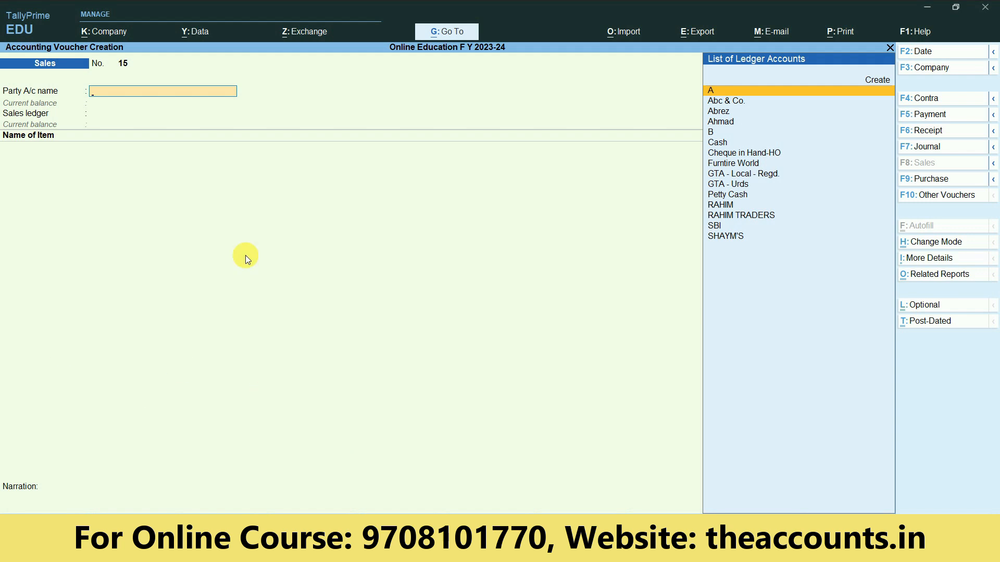
pyautogui.write('Cash')
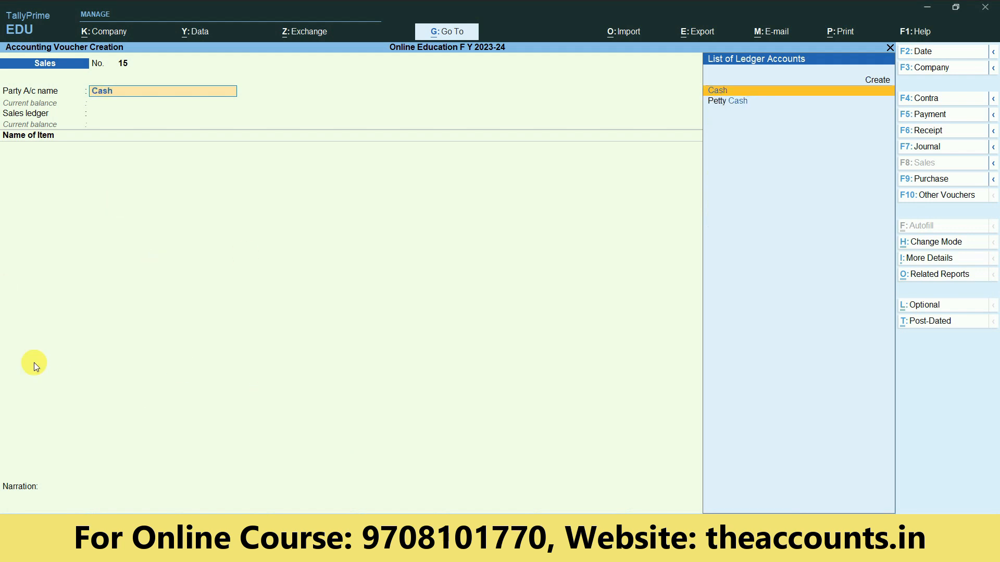
pyautogui.press('Return')
pyautogui.press('Escape')
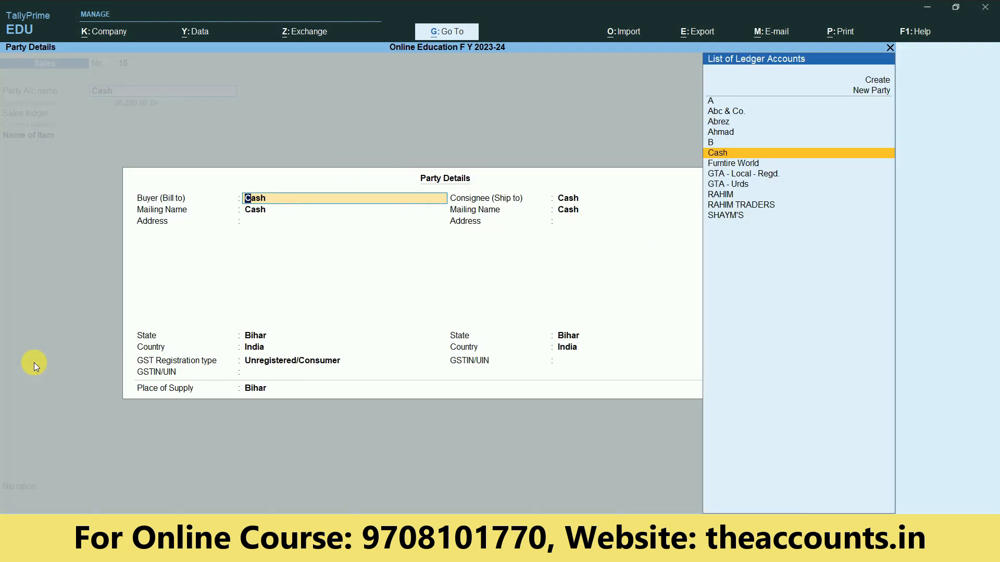
pyautogui.press('Return')
pyautogui.hotkey('ctrl', 'a')
pyautogui.write('Sal')
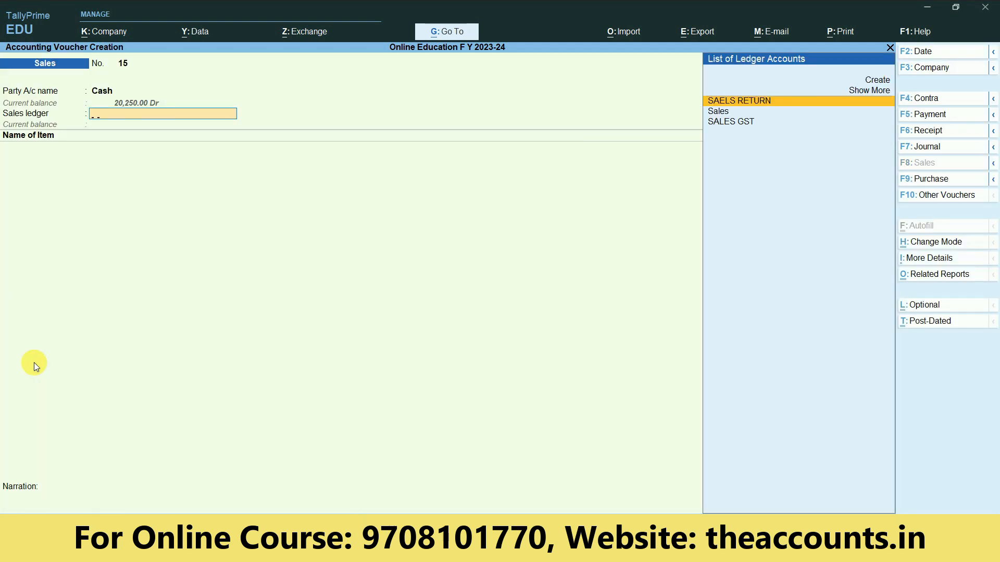
pyautogui.press('Down')
pyautogui.press('Return')
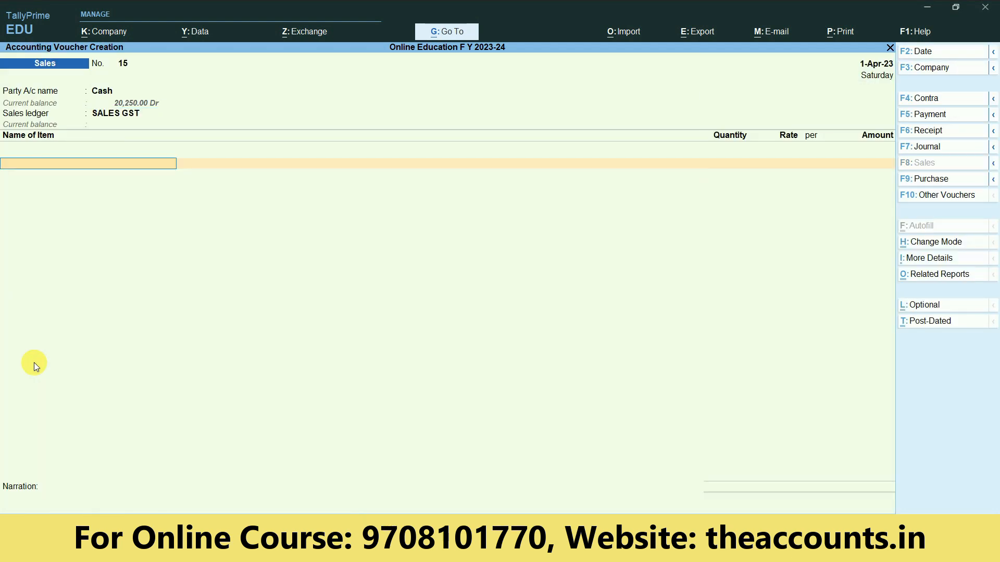
pyautogui.press('Escape')
pyautogui.press('Escape')
pyautogui.press('Escape')
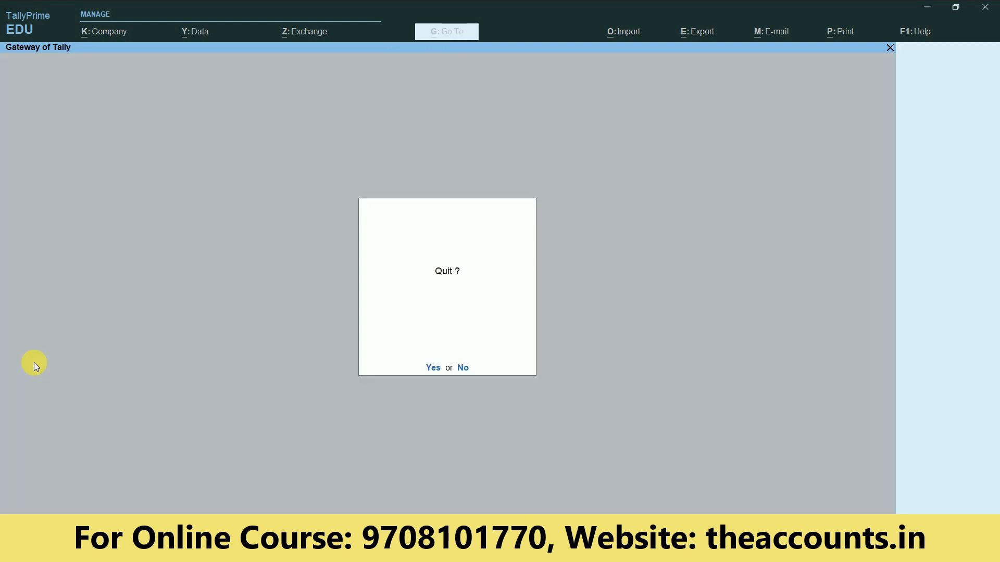
pyautogui.press('n')
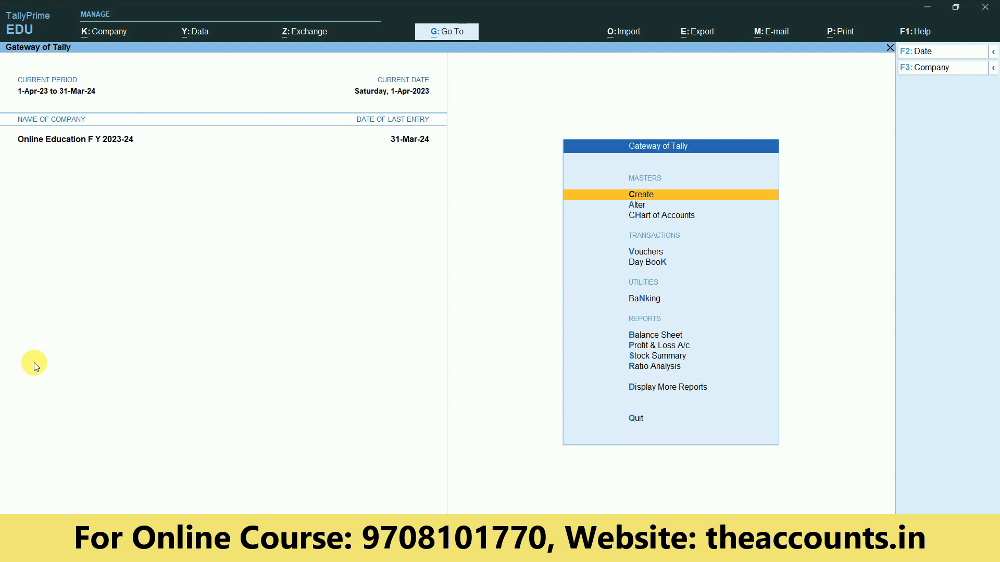
# Start creating a new voucher type master named Cash Memo.
pyautogui.press('Down')
pyautogui.press('Up')
pyautogui.press('Down')
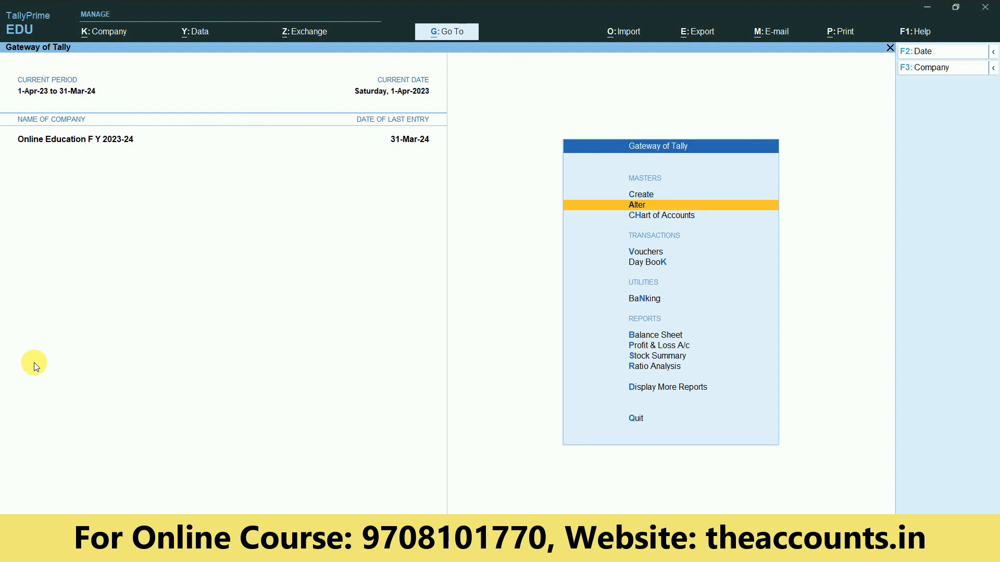
pyautogui.press('Up')
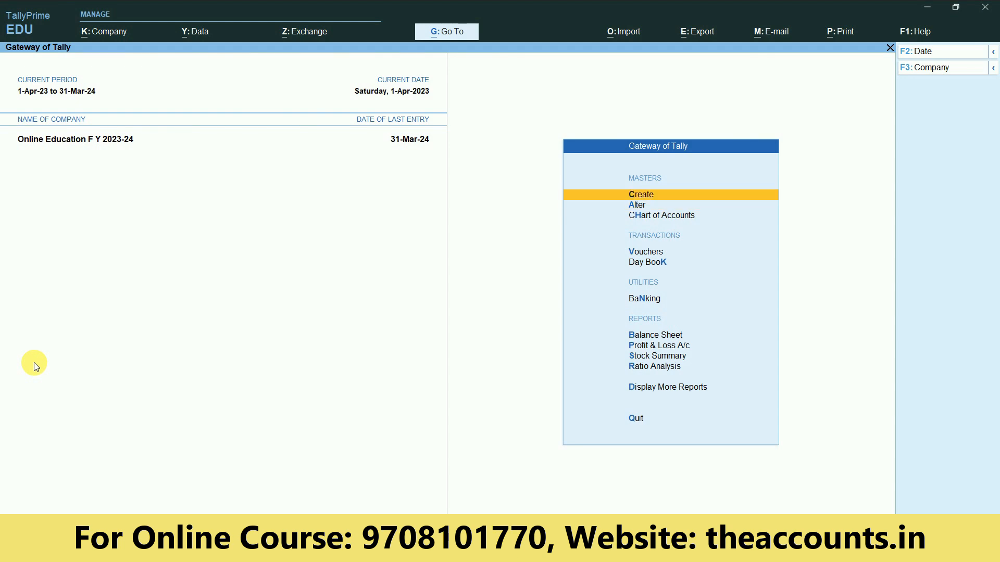
pyautogui.press('Return')
pyautogui.press('Down')
pyautogui.press('Down')
pyautogui.press('Down')
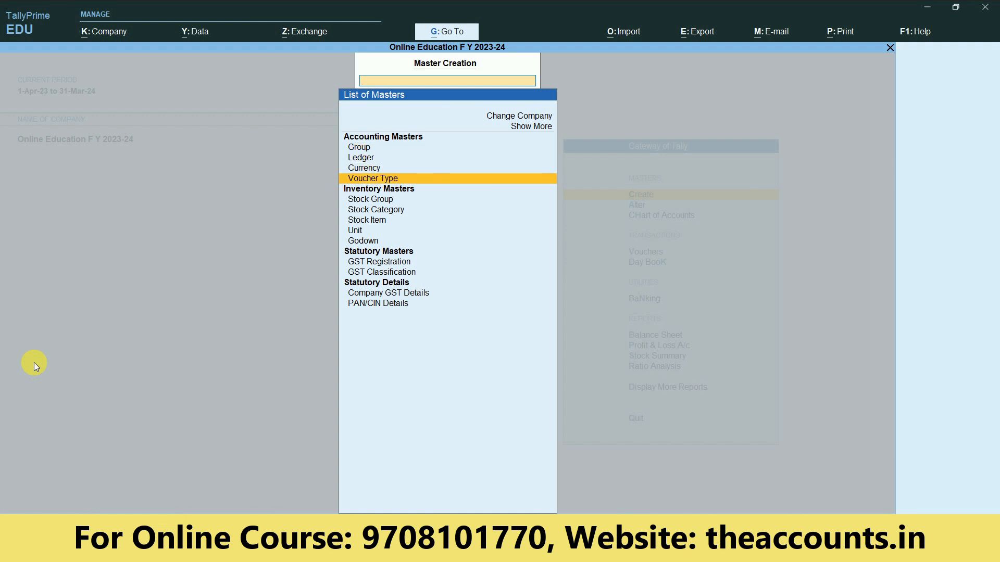
pyautogui.press('Return')
pyautogui.write('Cash Memo')
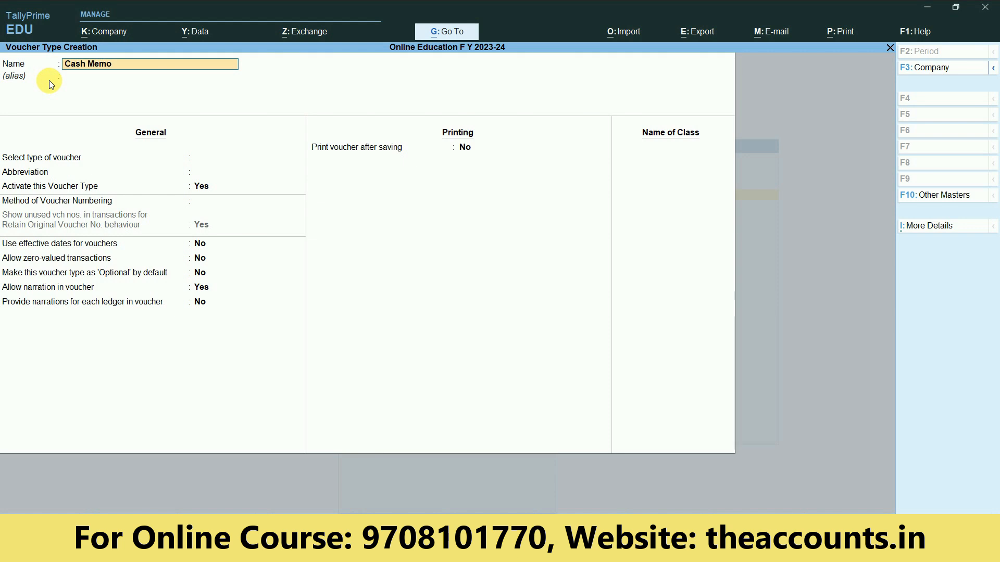
pyautogui.press('Return')
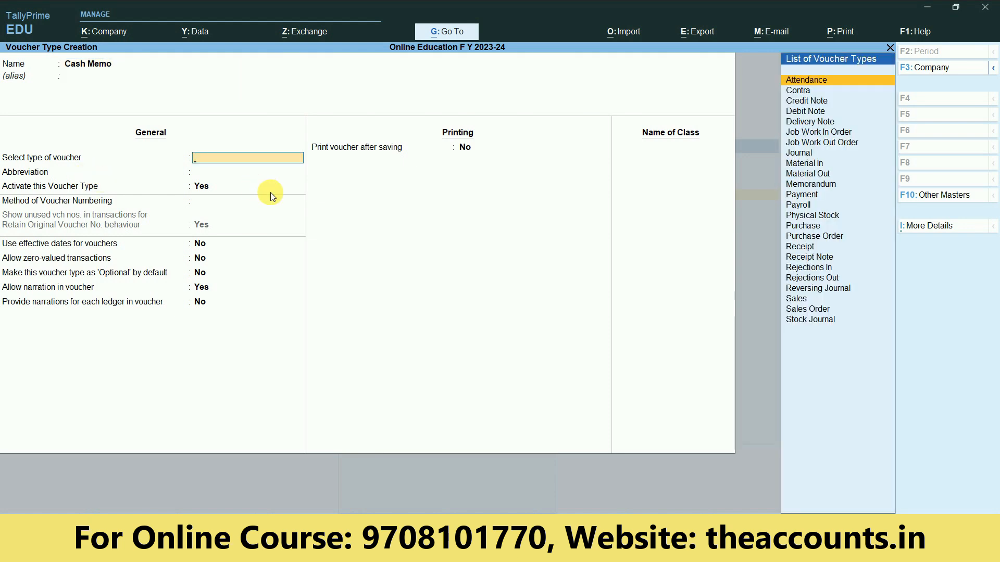
# Base the Cash Memo voucher type on Sales with abbreviation Sale, keep it activated, and set its numbering method to Automatic.
pyautogui.write('Sal')
pyautogui.press('Return')
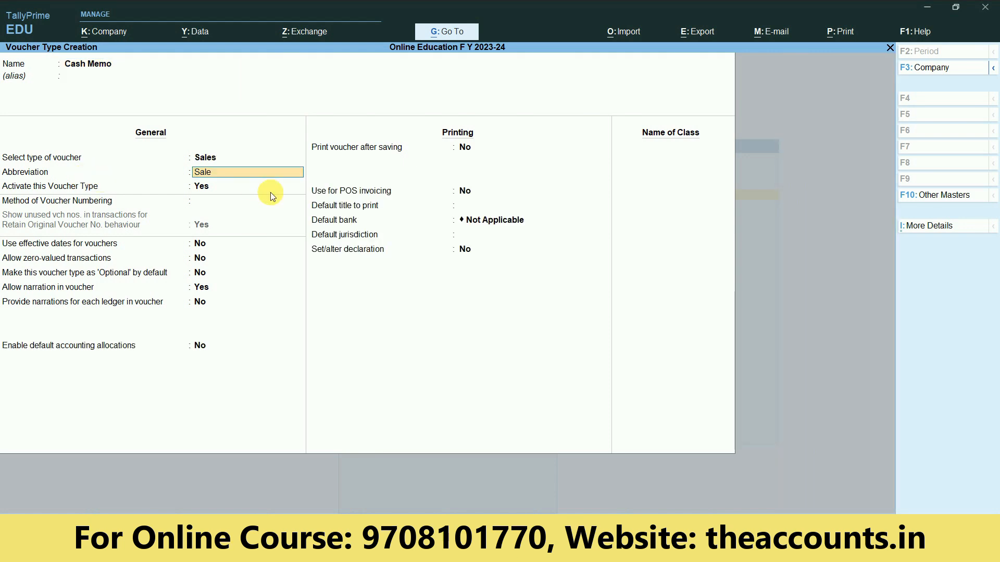
pyautogui.press('Return')
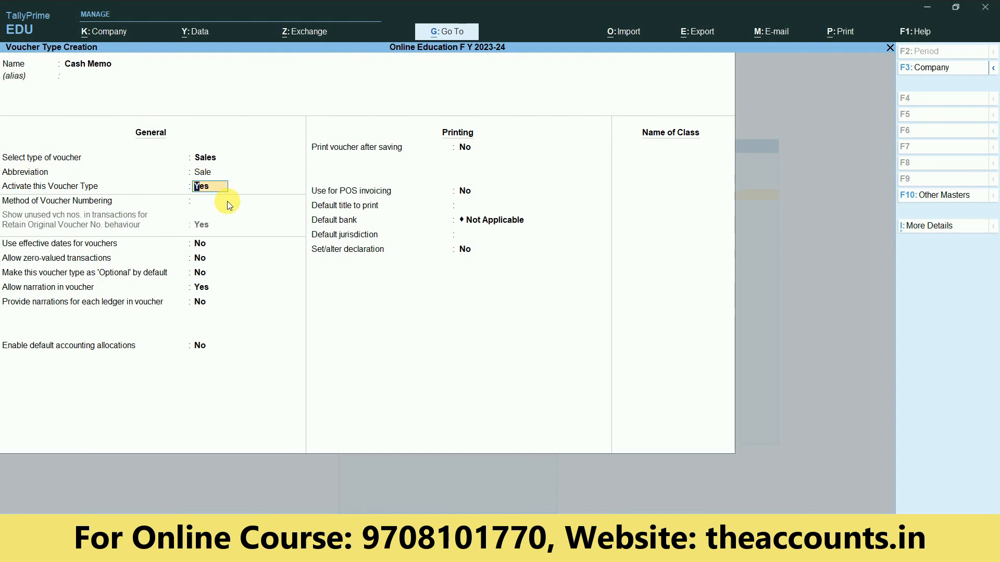
pyautogui.press('Return')
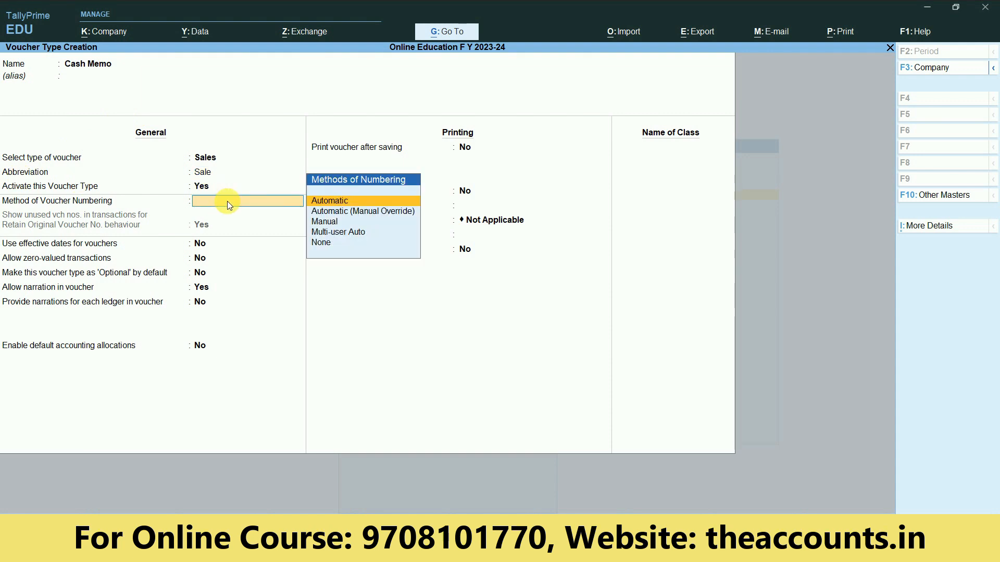
pyautogui.click(313, 205)
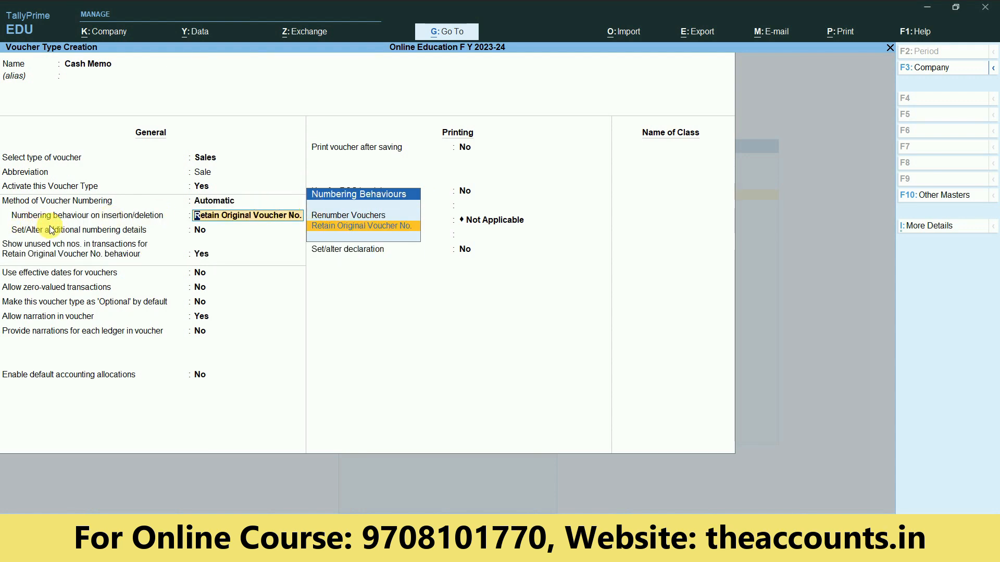
# Keep Retain Original Voucher No. as the numbering behaviour and view the voucher type's additional numbering details.
pyautogui.press('Return')
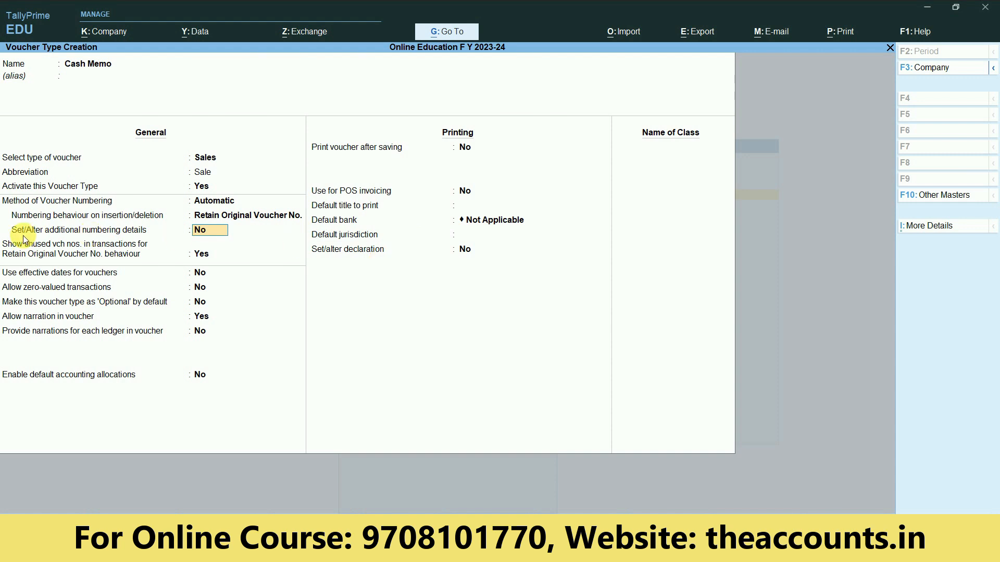
pyautogui.write('y')
pyautogui.press('Return')
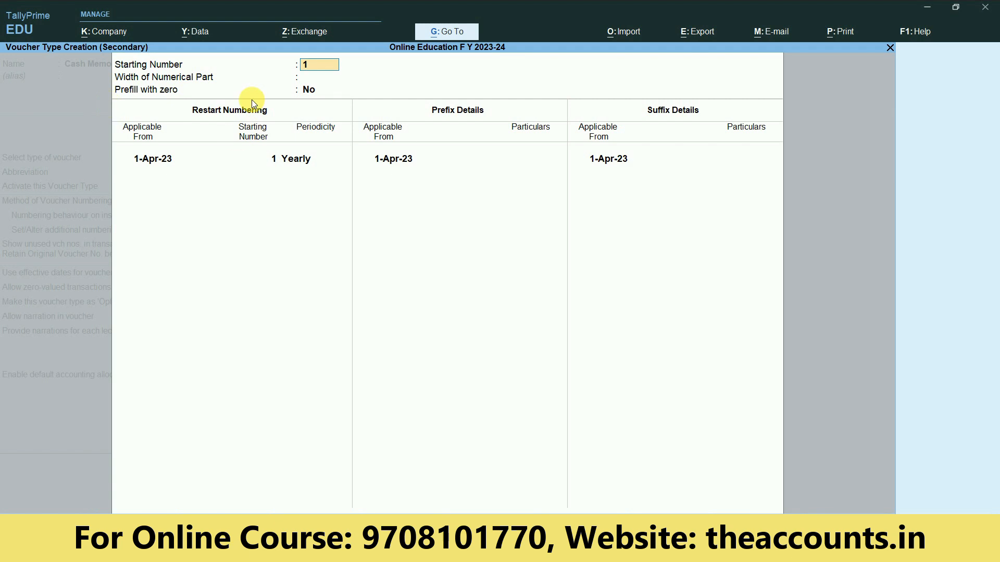
pyautogui.hotkey('ctrl', 'a')
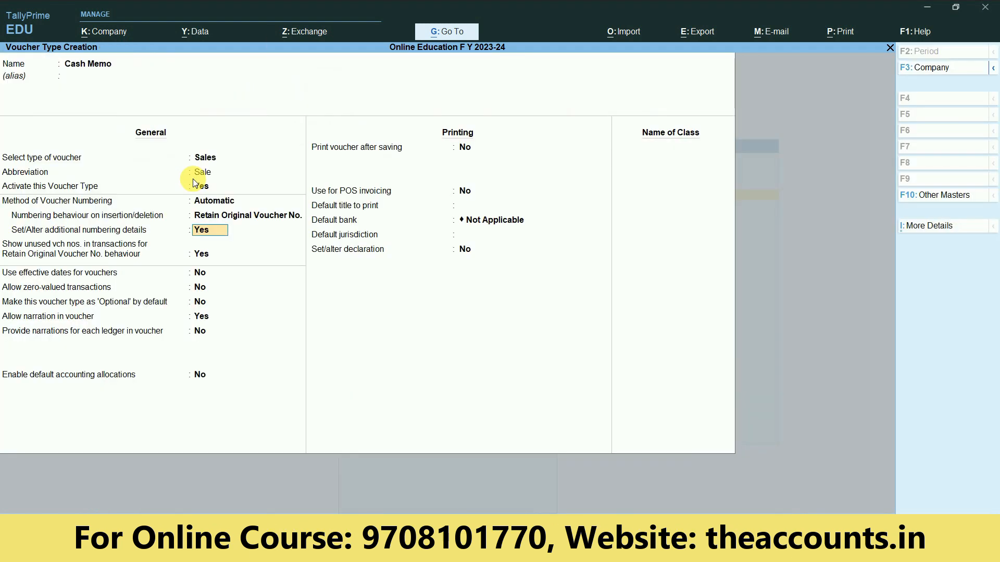
# Set the additional numbering details option to No and accept the remaining general options of the Cash Memo voucher type.
pyautogui.write('n')
pyautogui.press('Return')
pyautogui.press('Return')
pyautogui.press('Return')
pyautogui.press('Return')
pyautogui.press('Return')
pyautogui.press('Return')
pyautogui.press('Return')
pyautogui.press('Return')
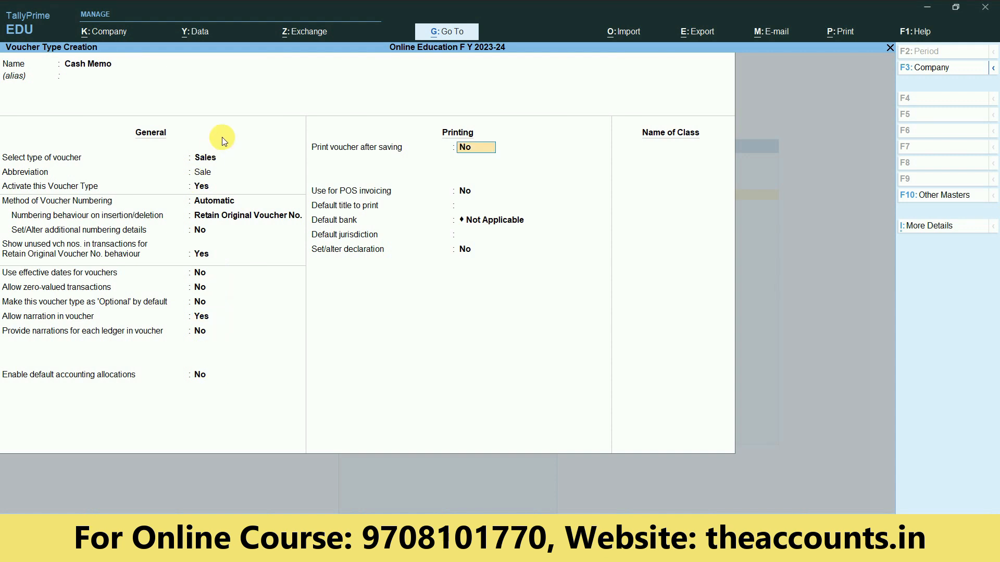
# Enable printing the voucher after saving and using the voucher type for POS invoicing.
pyautogui.write('y')
pyautogui.press('Return')
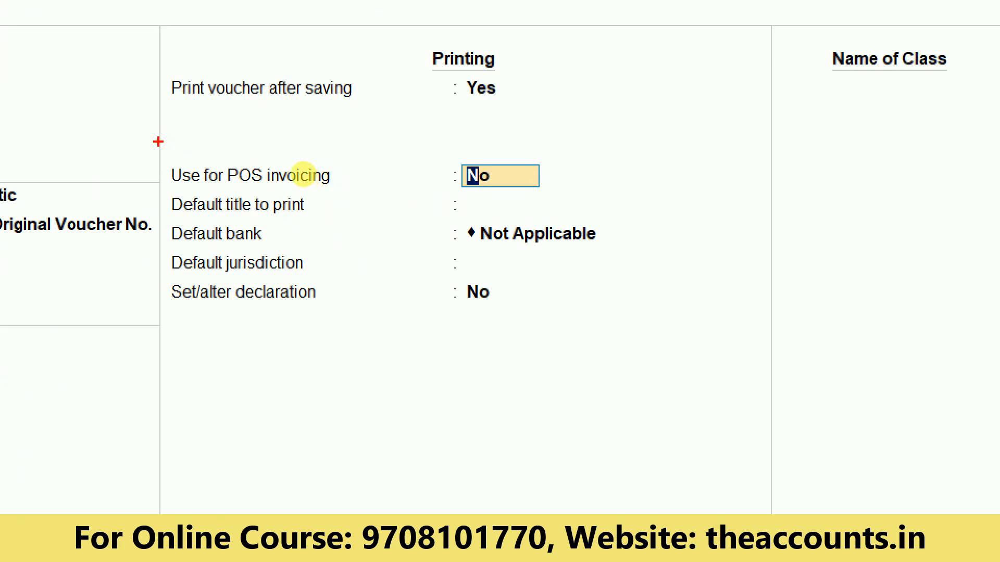
pyautogui.moveTo(145, 135)
pyautogui.mouseDown()
pyautogui.moveTo(453, 140)
pyautogui.moveTo(556, 192)
pyautogui.moveTo(576, 215)
pyautogui.moveTo(739, 115)
pyautogui.mouseUp()
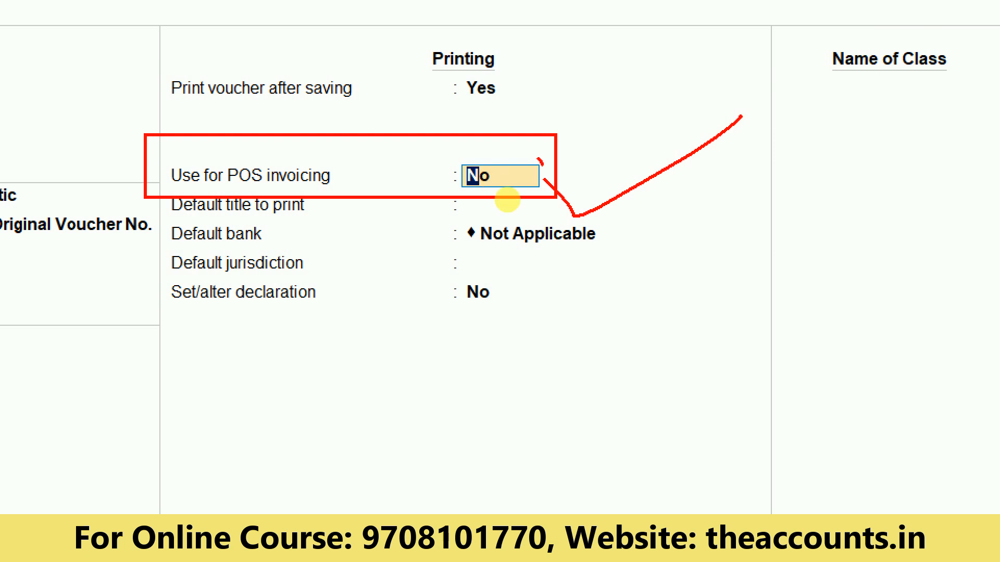
pyautogui.moveTo(538, 160); pyautogui.dragTo(668, 175)
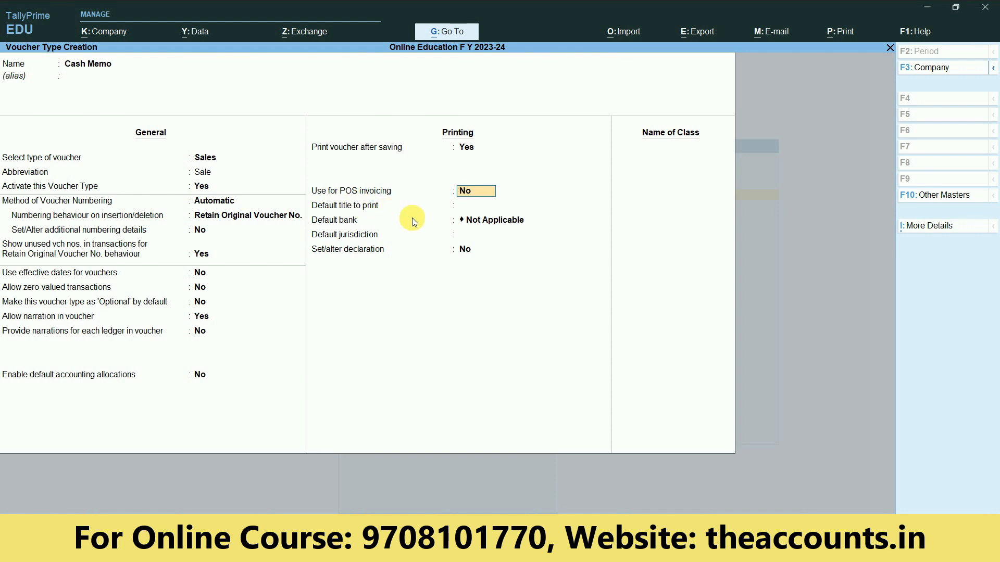
pyautogui.write('y')
pyautogui.press('Return')
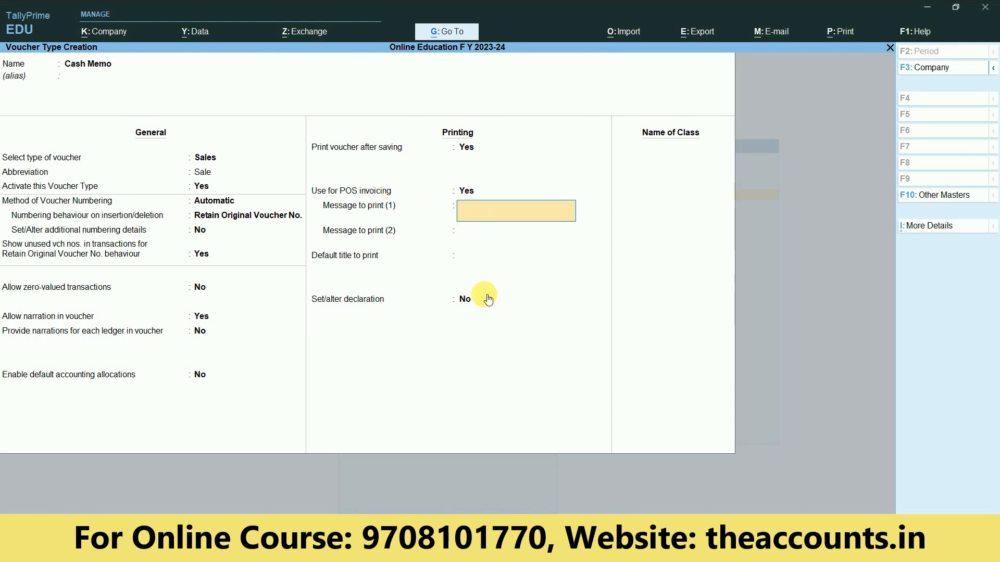
# Set the two POS print messages to Thanking You and Visit Again, leaving the default print title blank.
pyautogui.write('Thanking You')
pyautogui.press('Return')
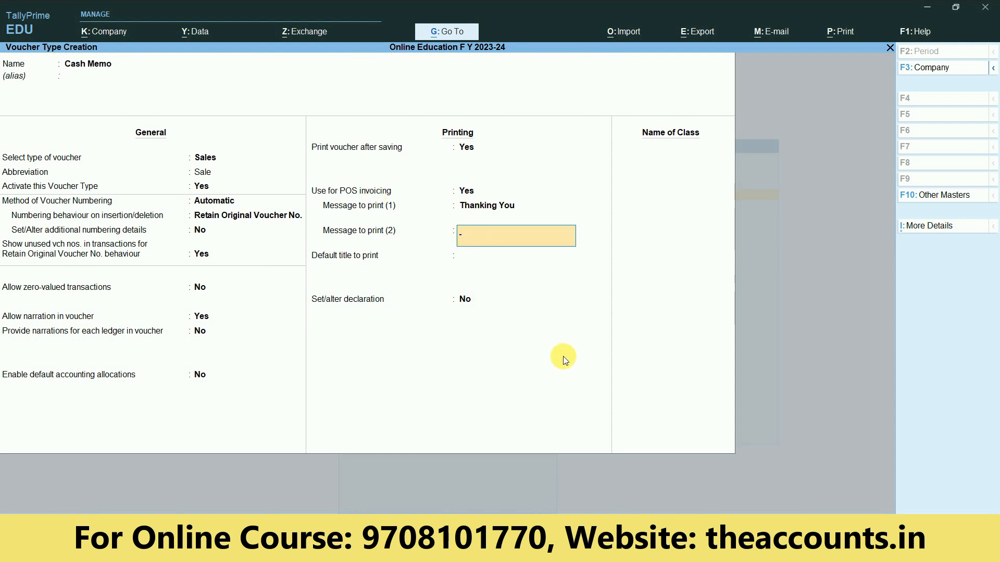
pyautogui.write('Visit Again')
pyautogui.press('Return')
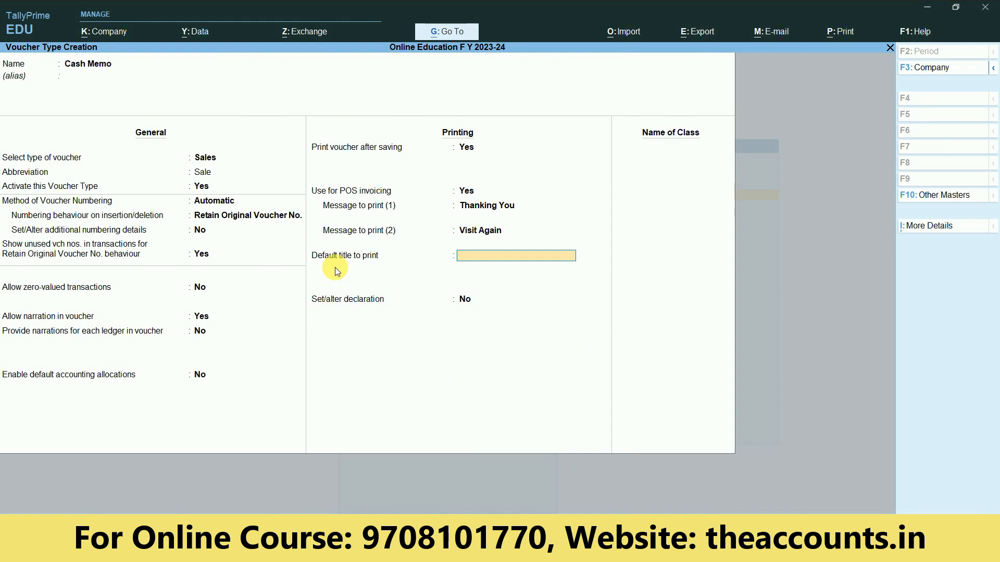
pyautogui.press('Return')
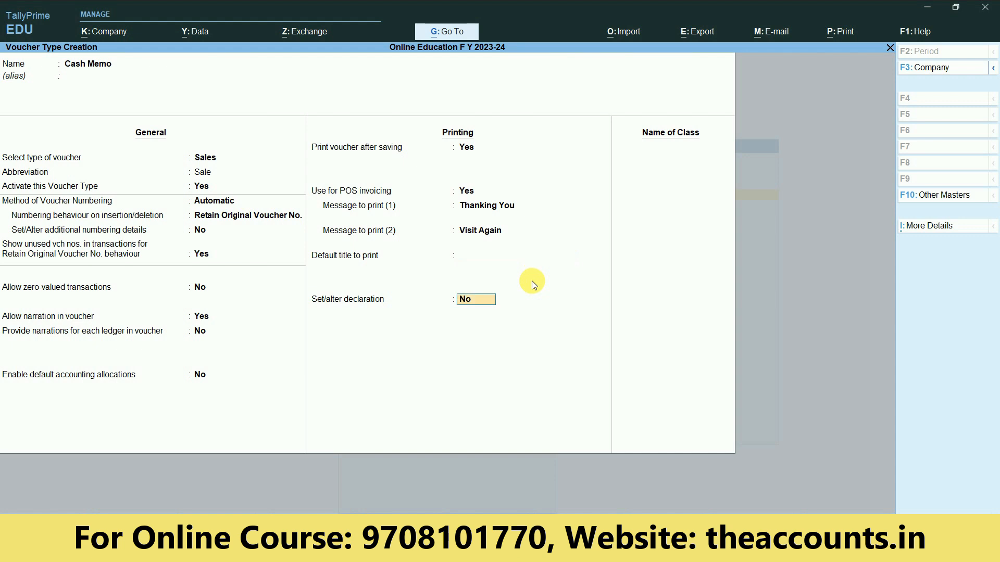
# Enable the declaration for the voucher type and accept its default text.
pyautogui.write('y')
pyautogui.press('Return')
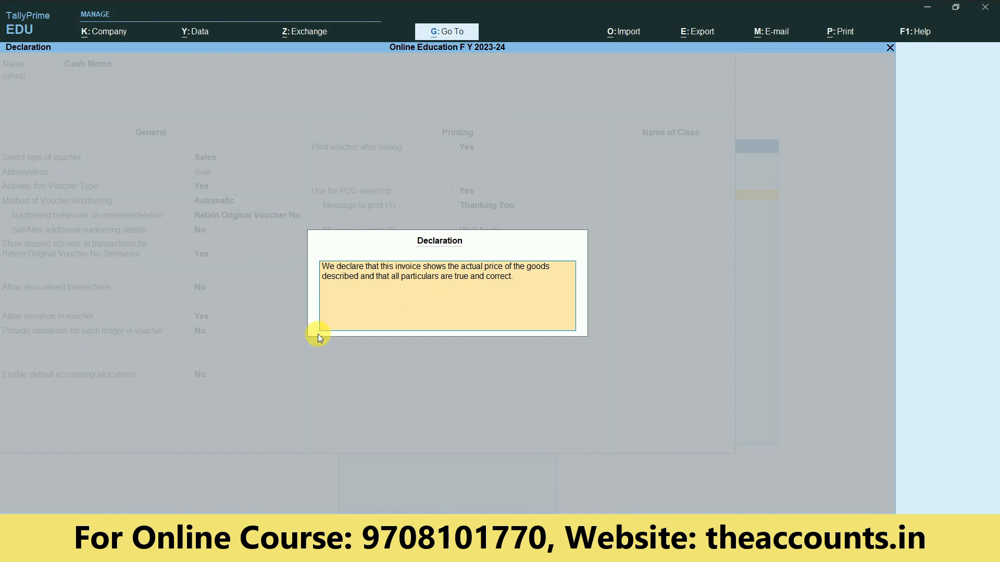
pyautogui.hotkey('ctrl', 'a')
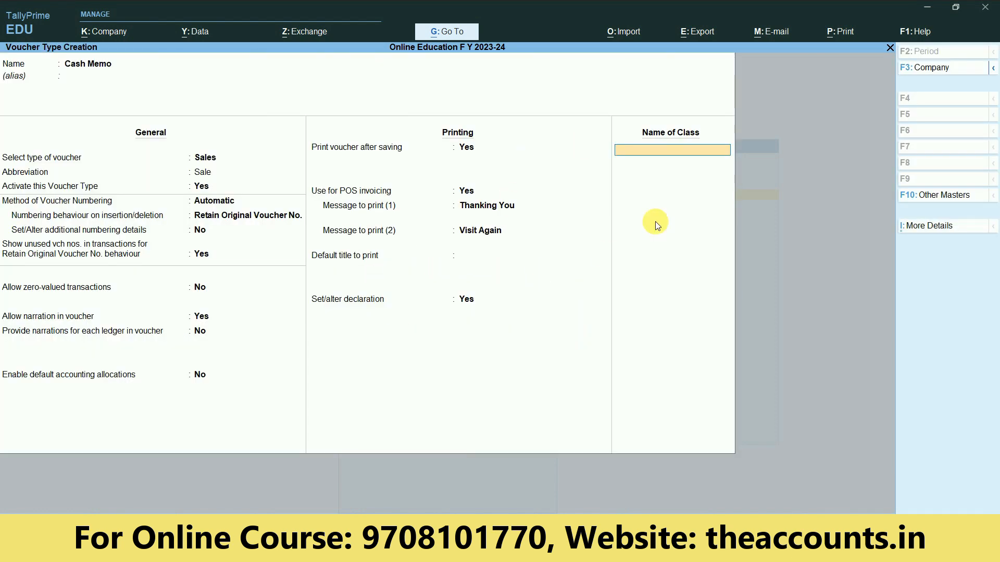
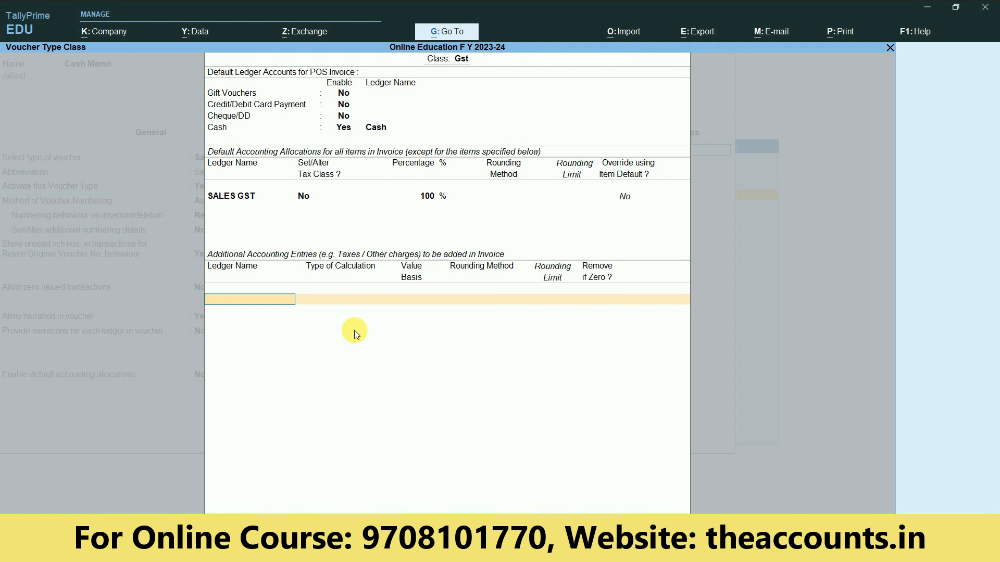
# Add the SGST and CGST ledgers to the Gst class's additional accounting entries, keeping Remove if Zero at Yes for both.
pyautogui.write('Sgst')
pyautogui.press('Return')
pyautogui.press('Return')
pyautogui.write('Cgst')
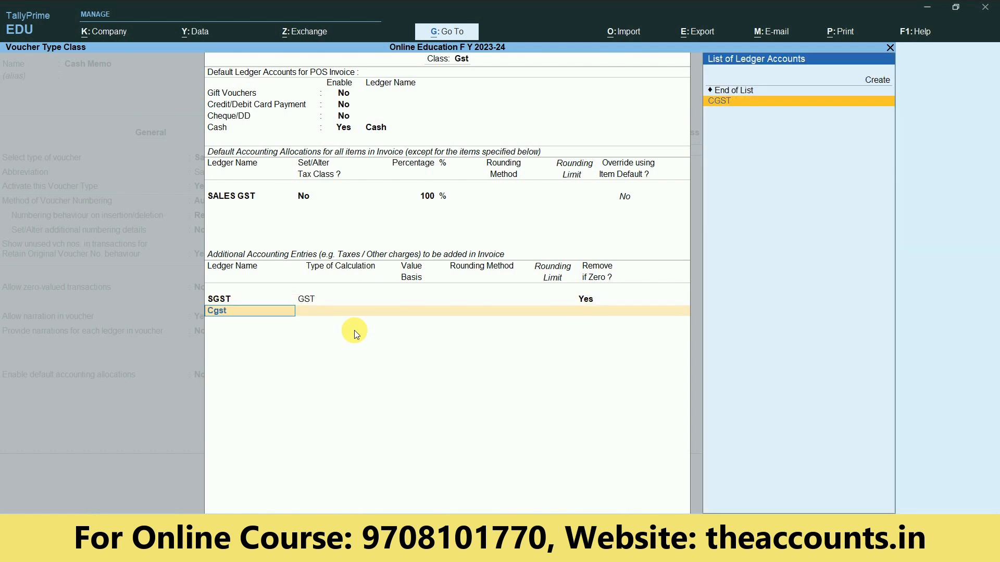
pyautogui.press('Return')
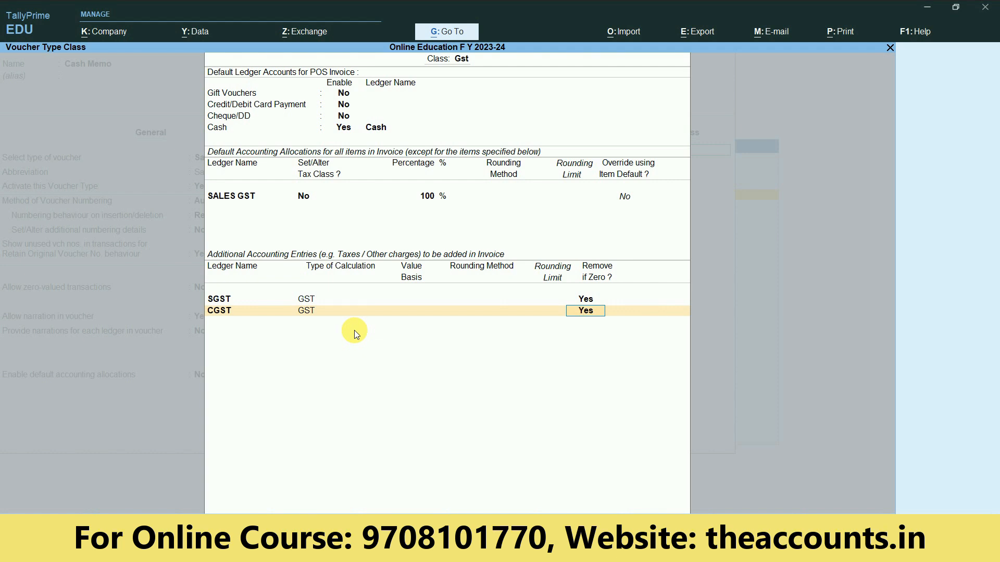
pyautogui.press('BackSpace')
pyautogui.press('BackSpace')
pyautogui.press('BackSpace')
pyautogui.press('BackSpace')
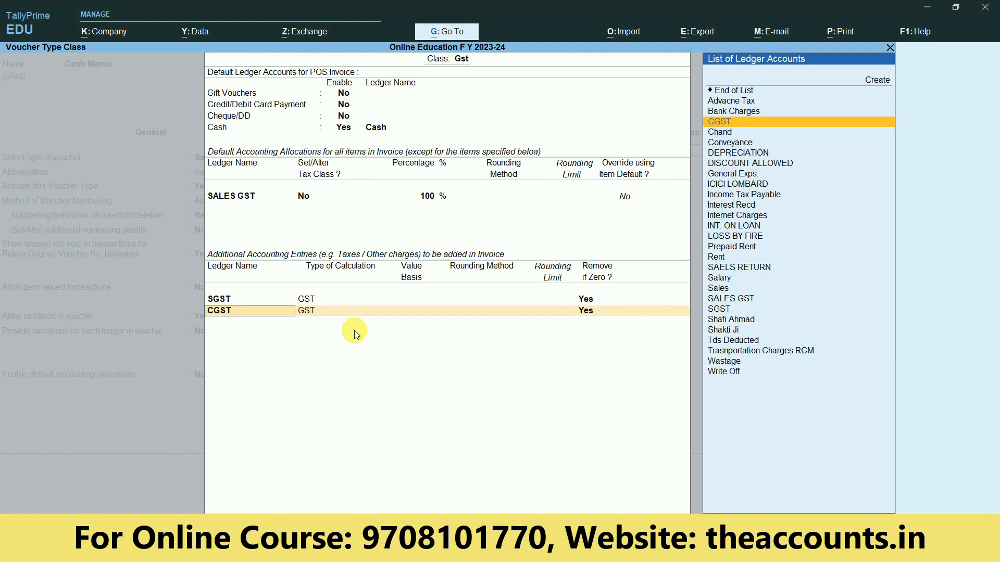
pyautogui.press('Return')
pyautogui.press('Return')
pyautogui.press('Return')
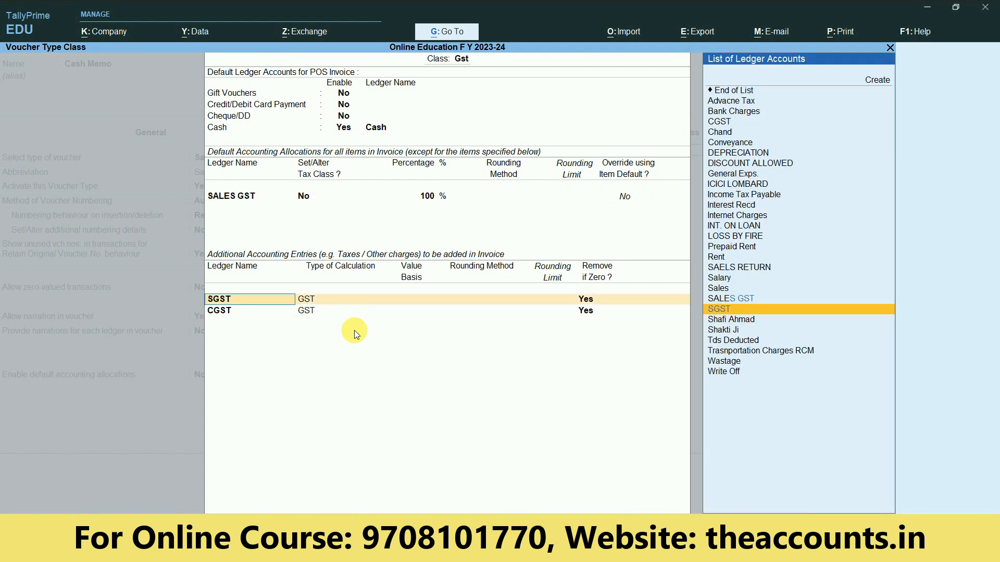
pyautogui.press('Return')
pyautogui.press('Return')
pyautogui.press('Return')
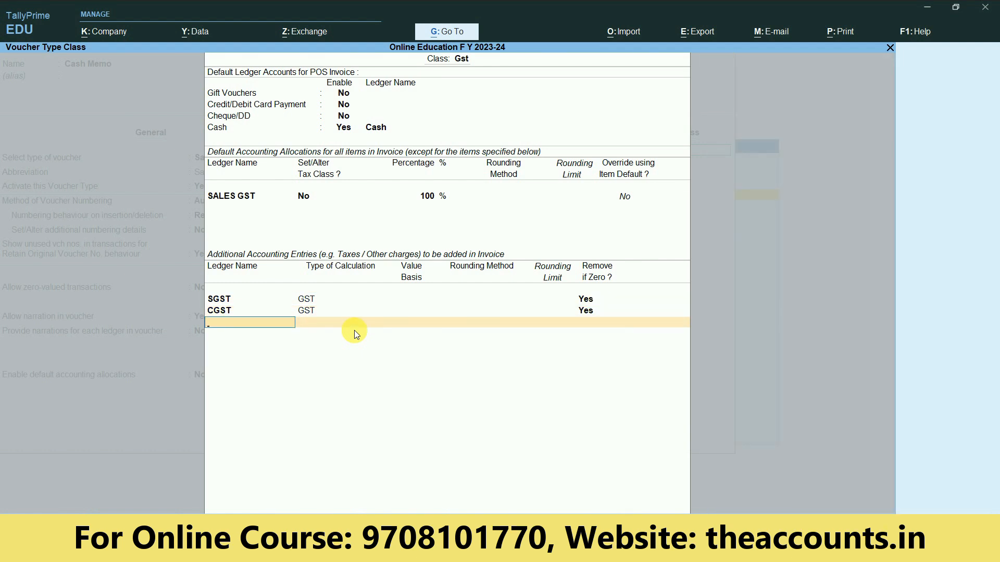
# Create a Round Off ledger under Indirect Expenses with the default ledger settings and add it to the additional accounting entries.
pyautogui.write('r')
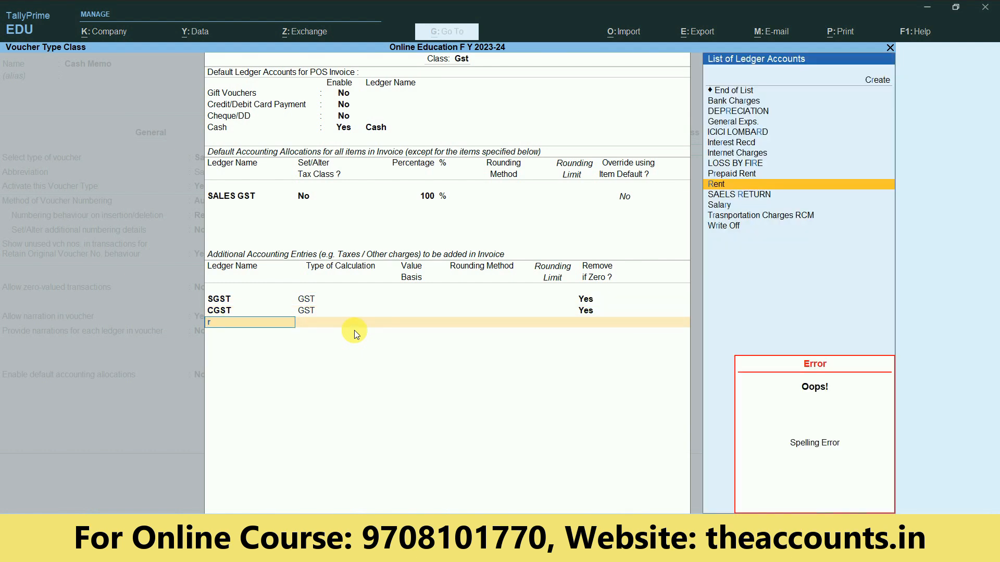
pyautogui.hotkey('alt', 'c')
pyautogui.write('Round Off')
pyautogui.press('Return')
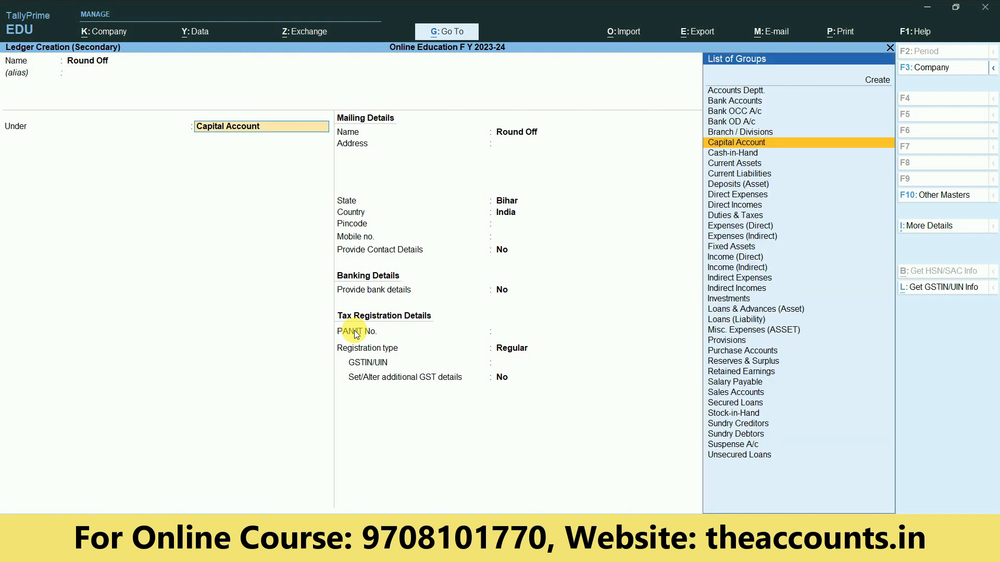
pyautogui.write('Ind')
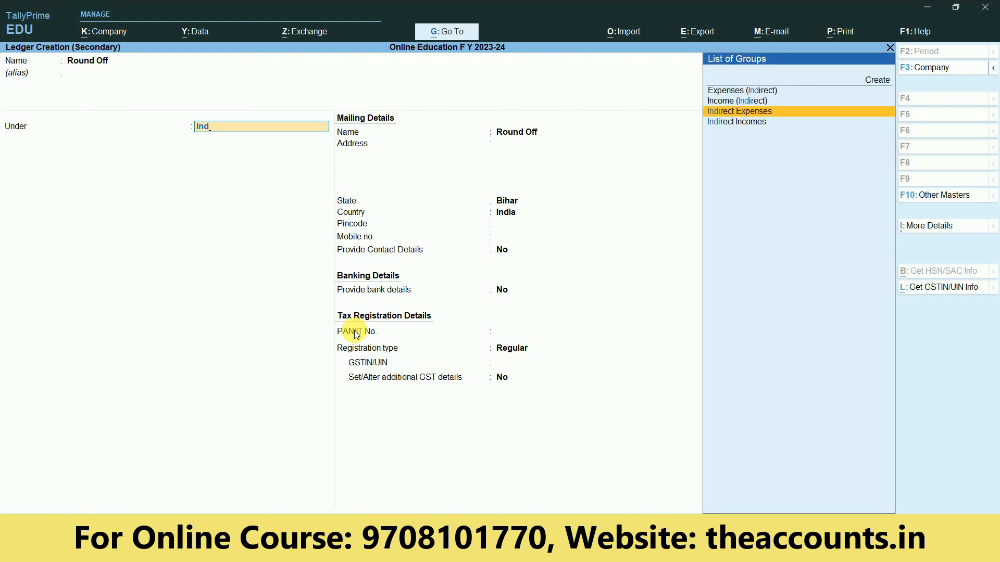
pyautogui.press('Return')
pyautogui.press('Return')
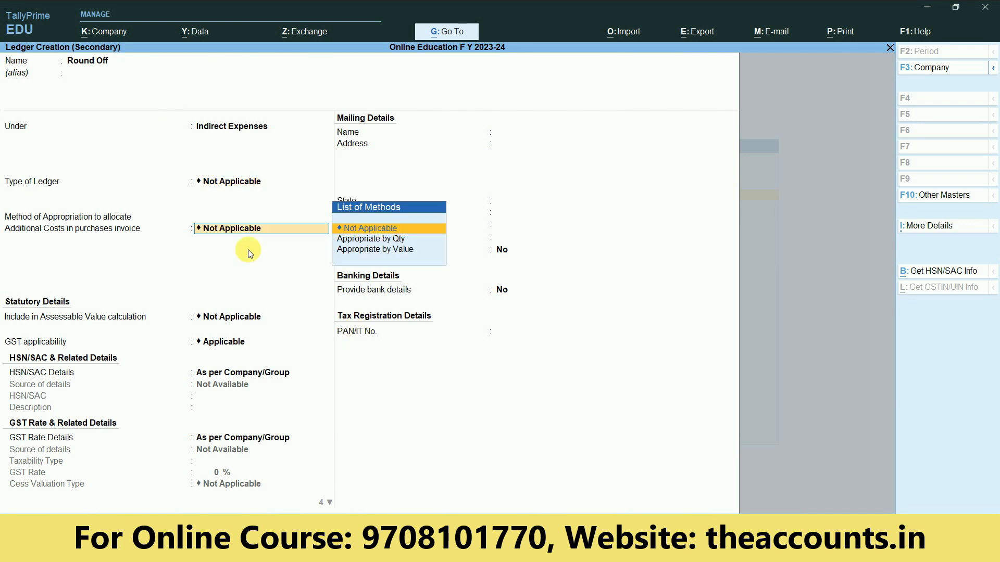
pyautogui.press('Return')
pyautogui.press('Return')
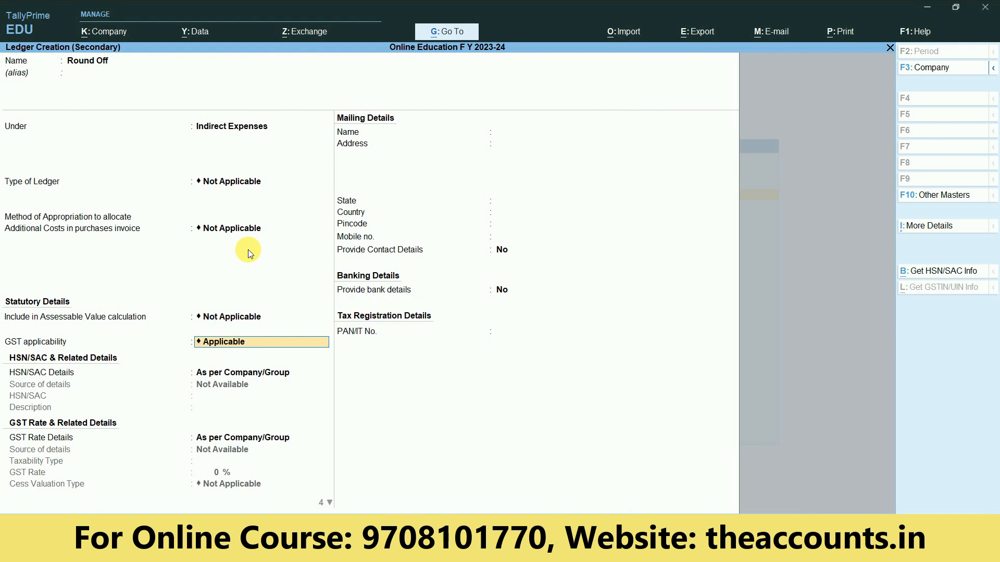
pyautogui.hotkey('ctrl', 'a')
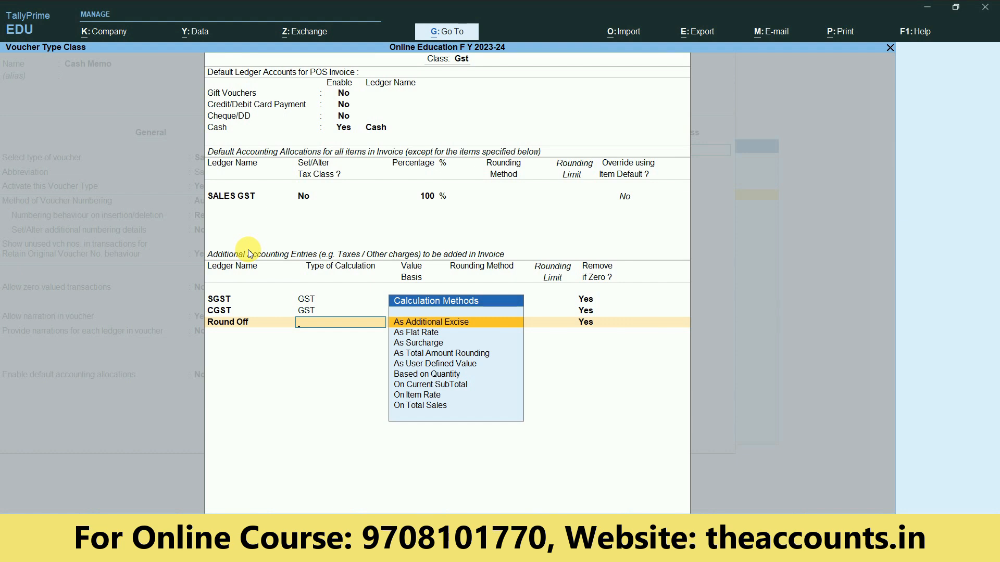
# Calculate Round Off as As Total Amount Rounding with Normal Rounding and a limit of 1, and save the Cash Memo voucher type.
pyautogui.press('Down')
pyautogui.press('Down')
pyautogui.press('Down')
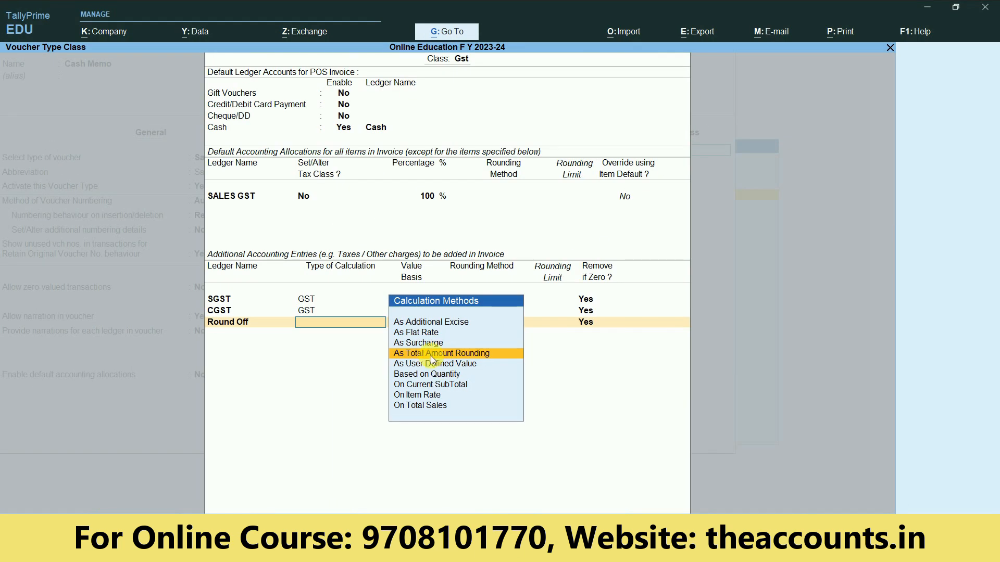
pyautogui.click(430, 354)
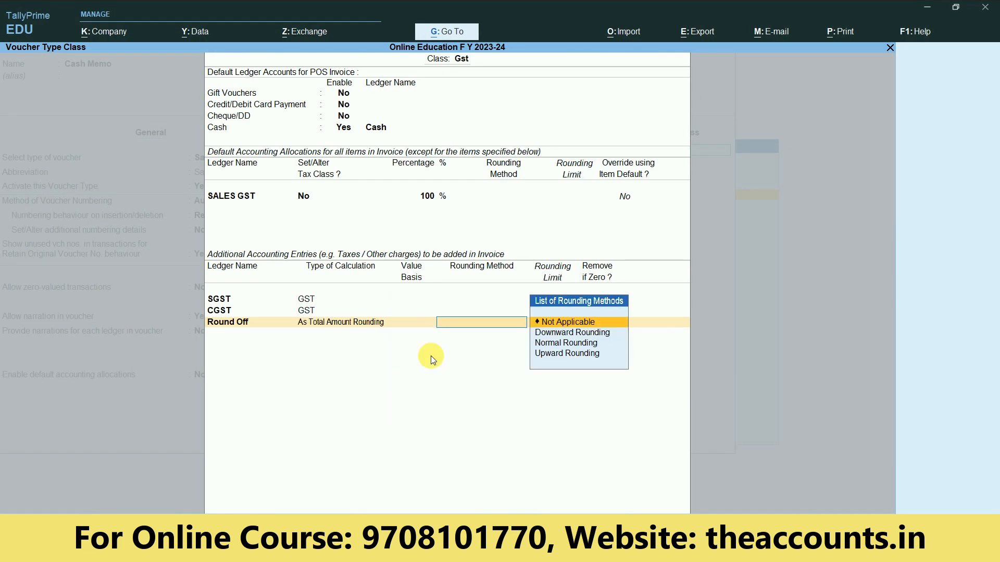
pyautogui.click(566, 344)
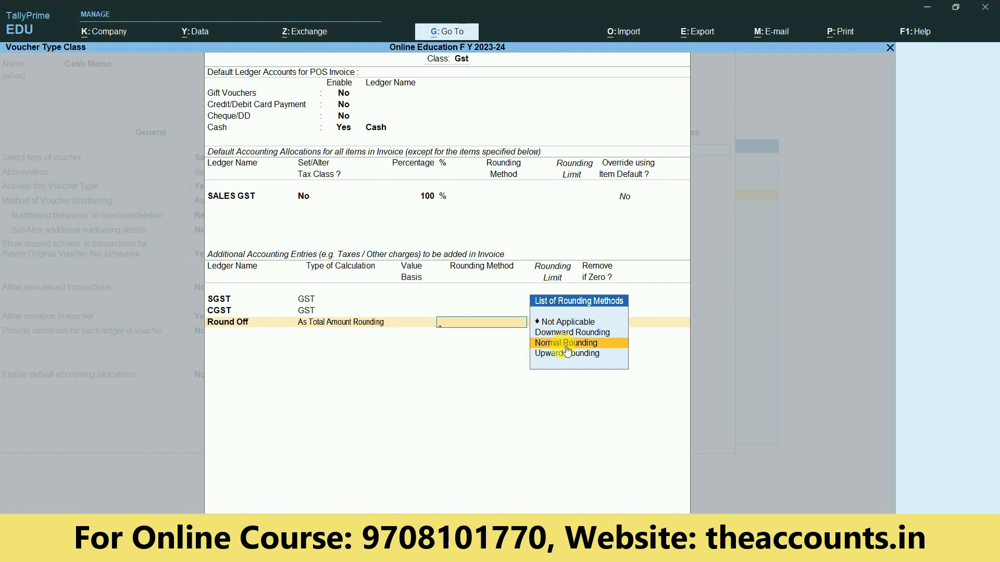
pyautogui.click(566, 347)
pyautogui.press('Return')
pyautogui.press('Return')
pyautogui.press('Return')
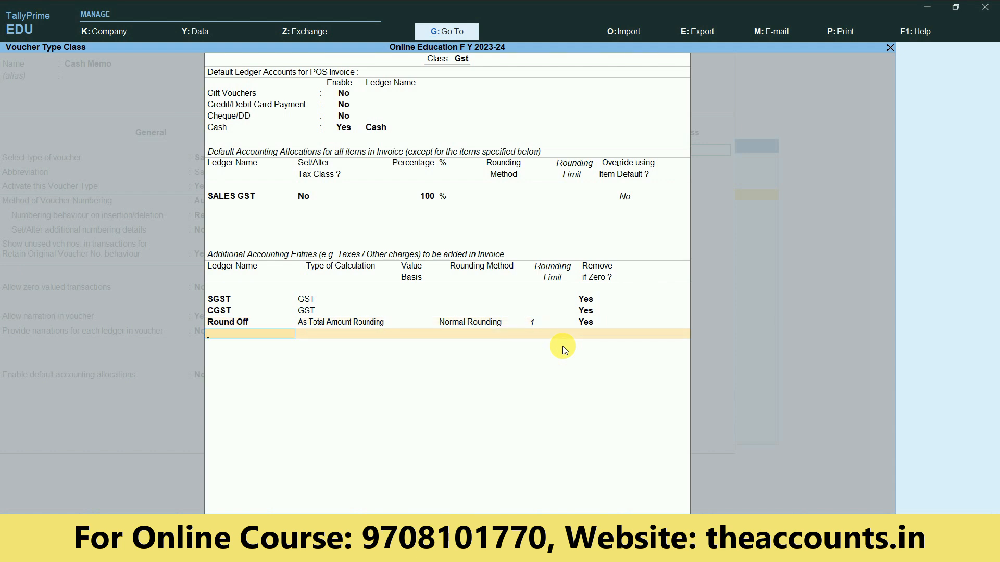
pyautogui.press('Return')
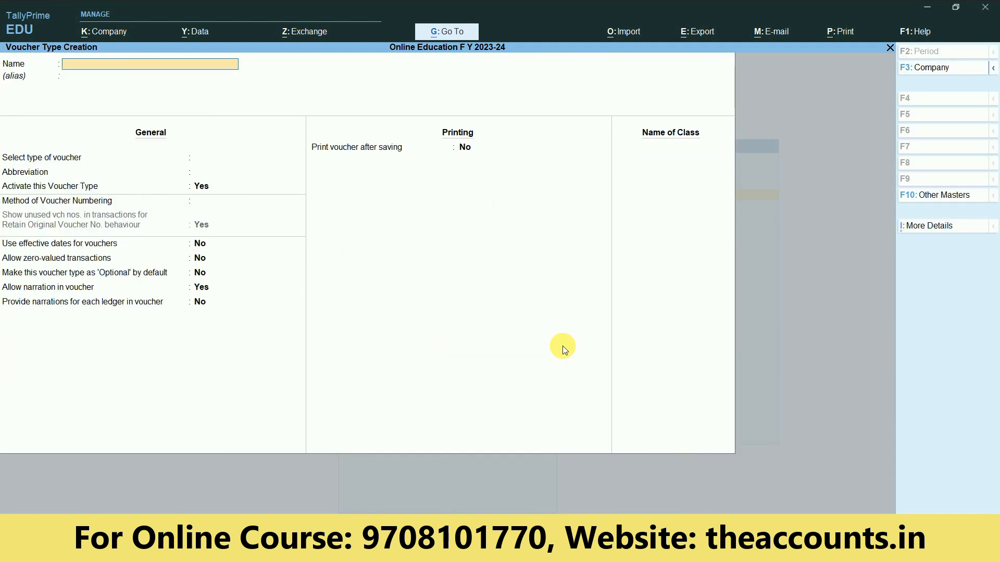
# Leave voucher type creation and start a new sales voucher of type Cash Memo with the class Gst.
pyautogui.press('Escape')
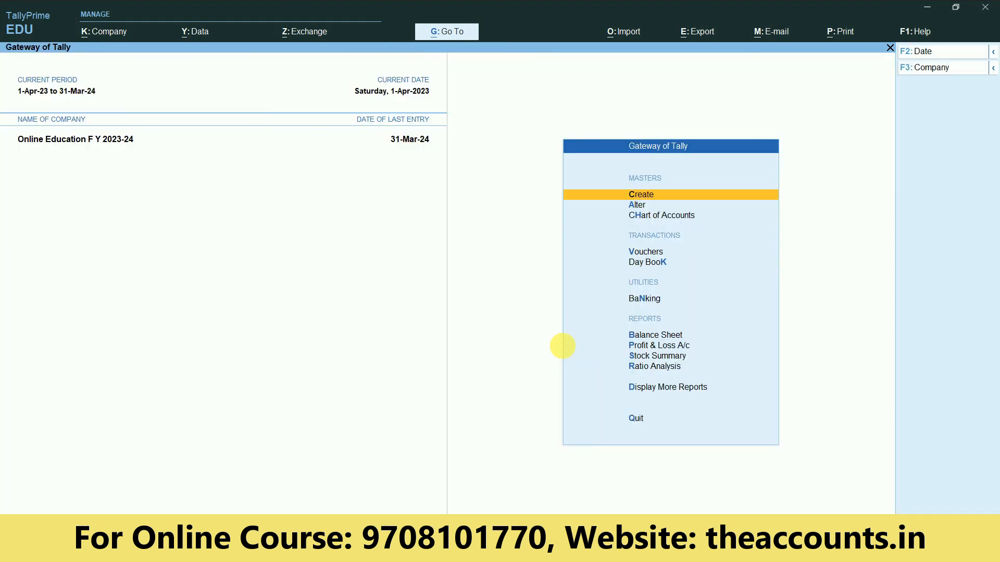
pyautogui.press('v')
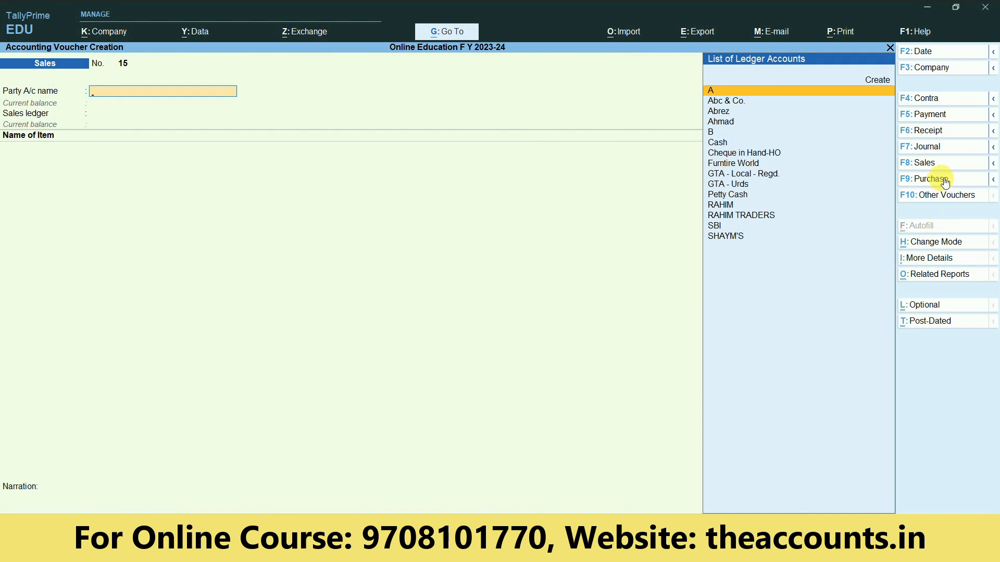
pyautogui.click(937, 163)
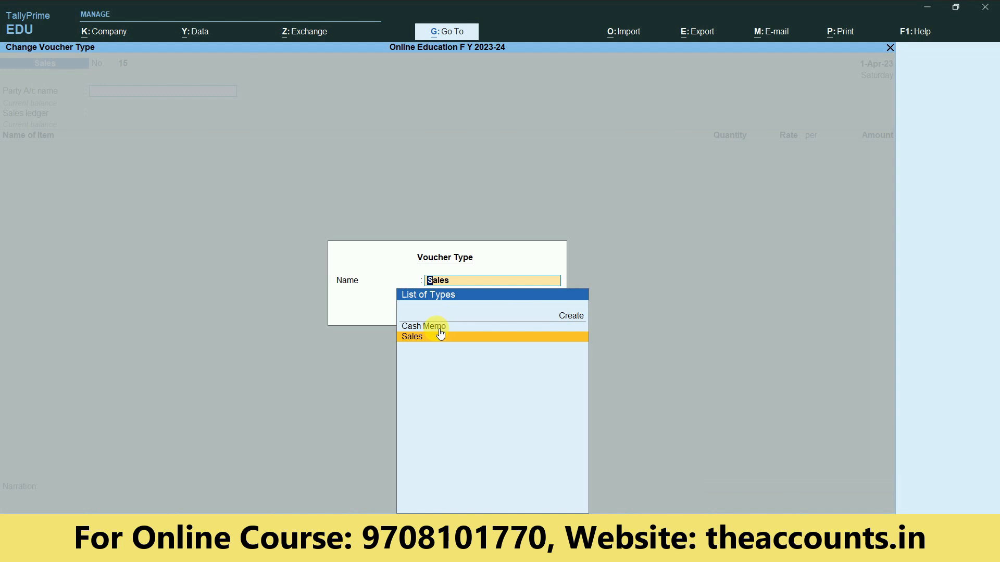
pyautogui.click(422, 336)
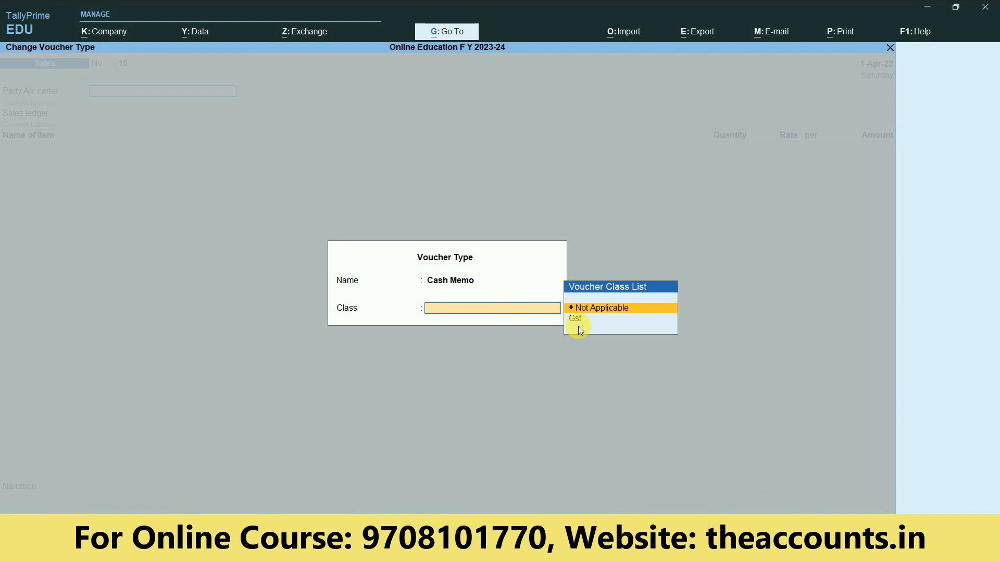
pyautogui.click(578, 319)
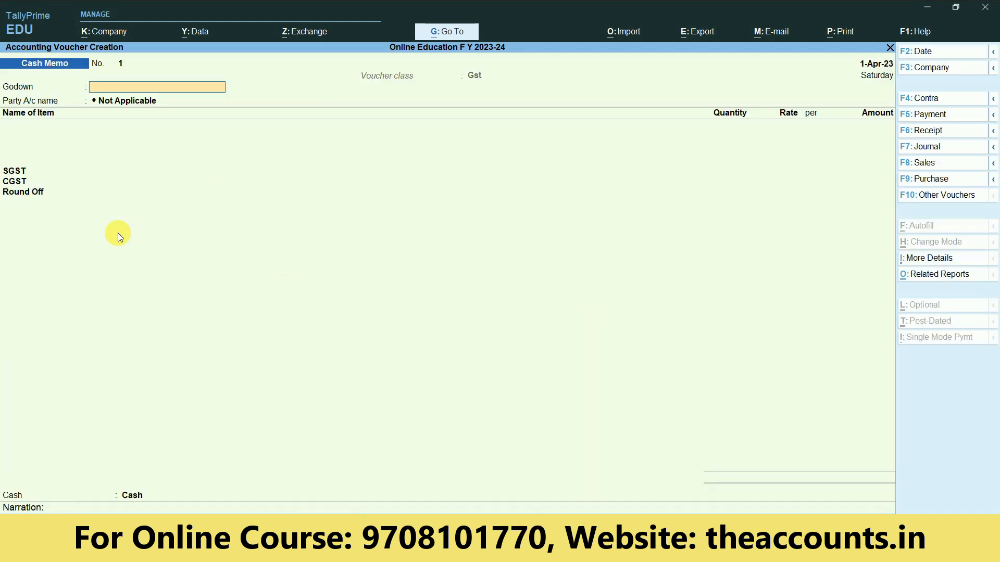
# Set the Cash Memo's godown to Showroom, keep the party account as Not Applicable and accept the default party details.
pyautogui.click(139, 91)
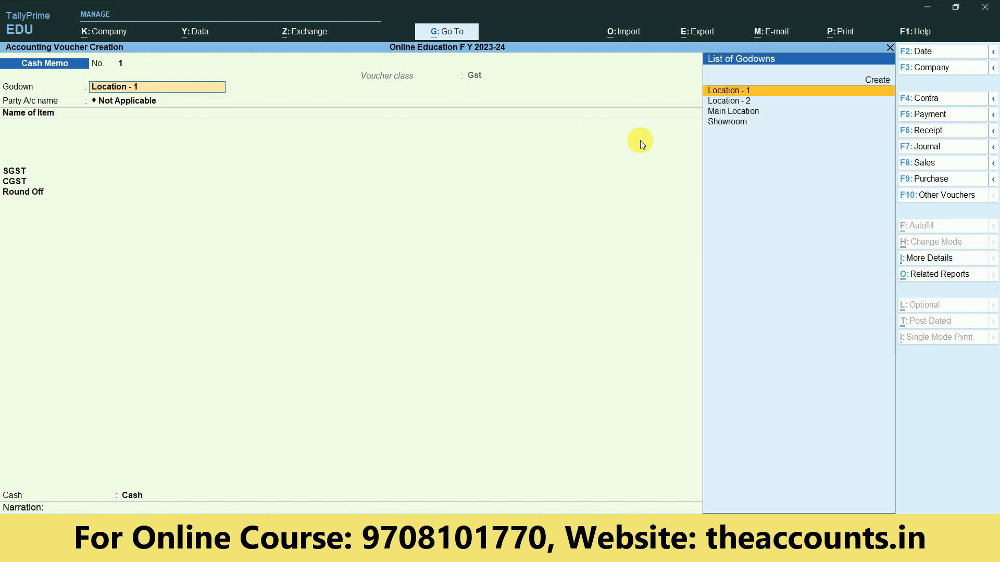
pyautogui.click(738, 125)
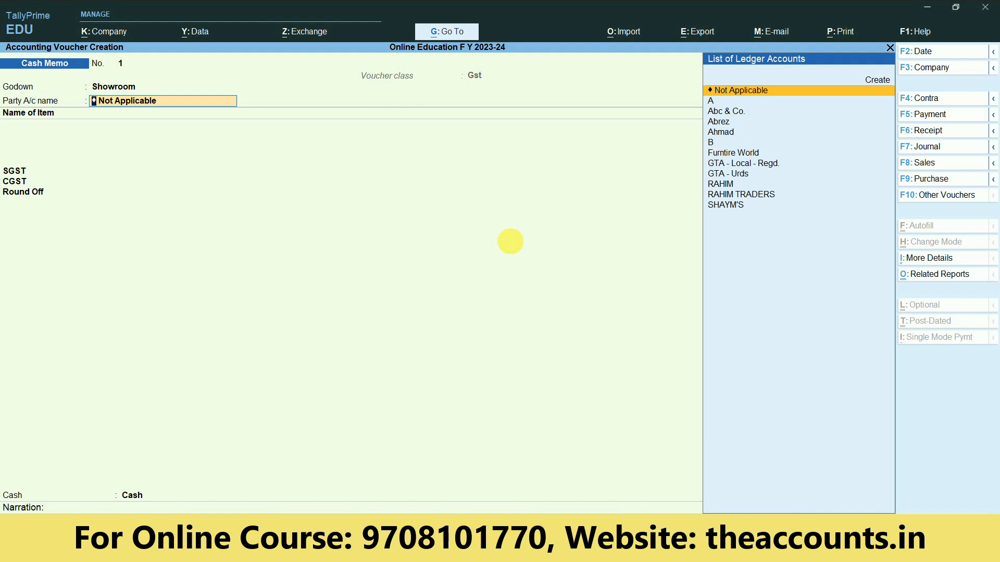
pyautogui.press('Return')
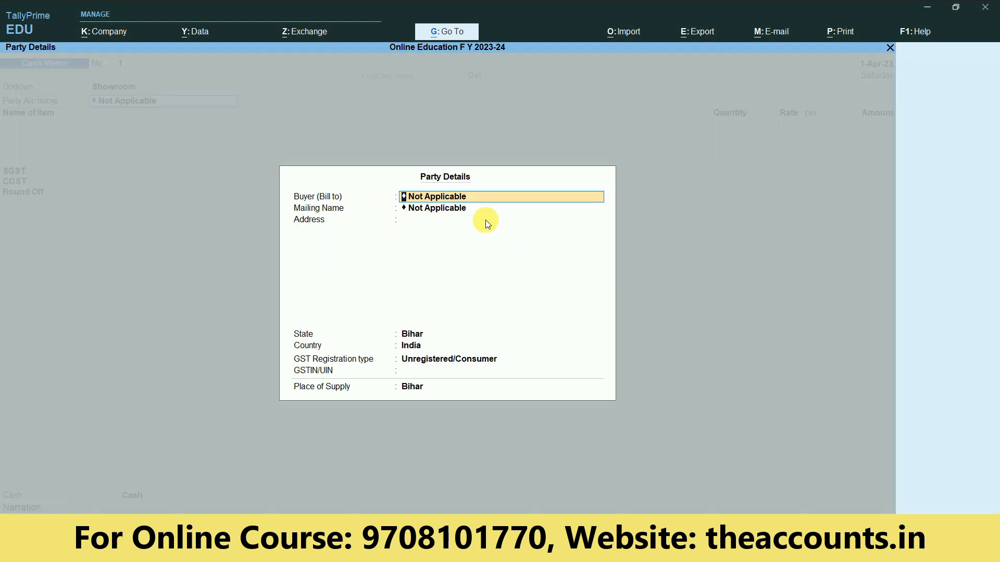
pyautogui.press('Return')
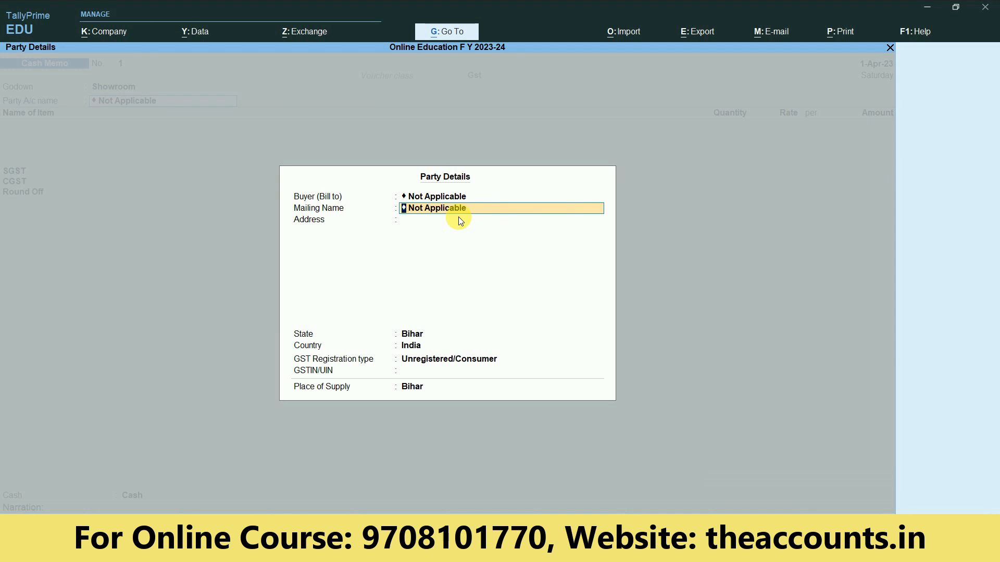
pyautogui.hotkey('ctrl', 'a')
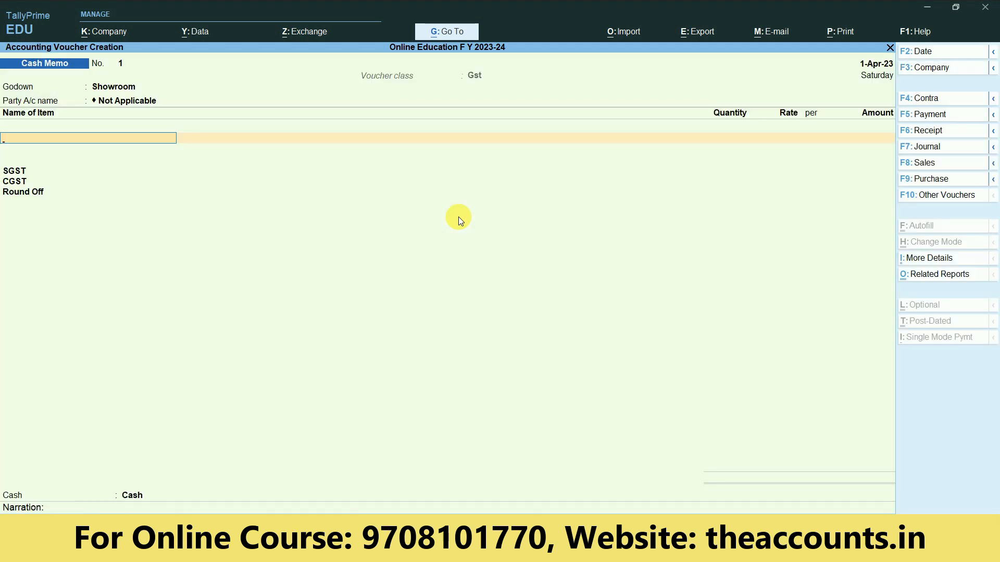
# Add 1 unit of Realmi 11 Pro at 19,999, checking the rate against the Excel price list, and end the item list.
pyautogui.write('Real')
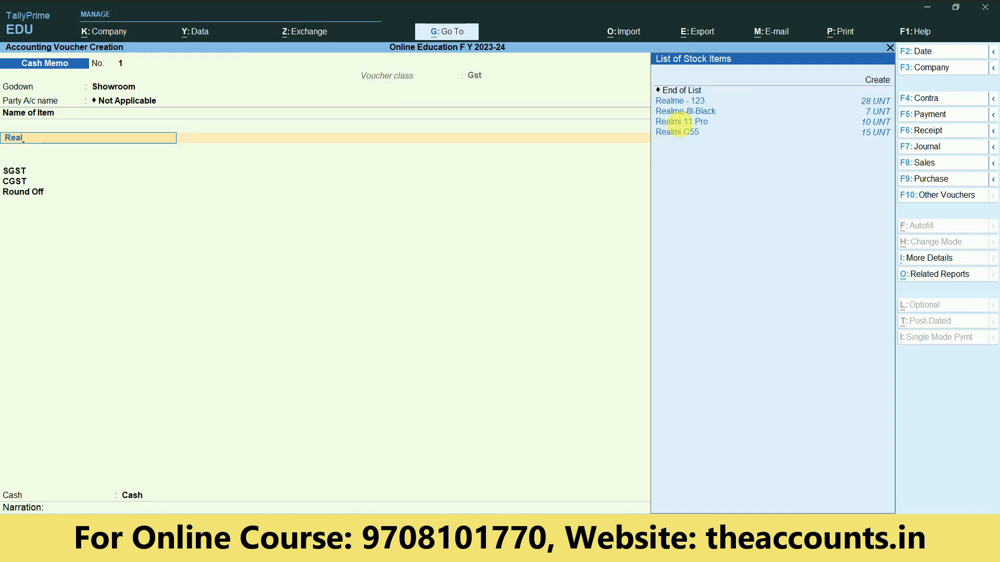
pyautogui.click(683, 123)
pyautogui.press('Return')
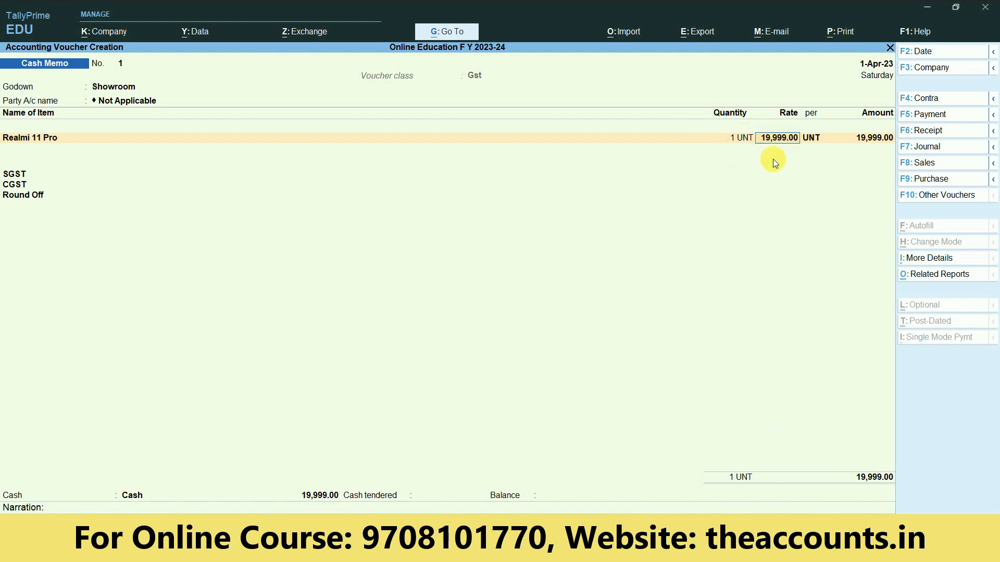
pyautogui.hotkey('alt', 'Tab')
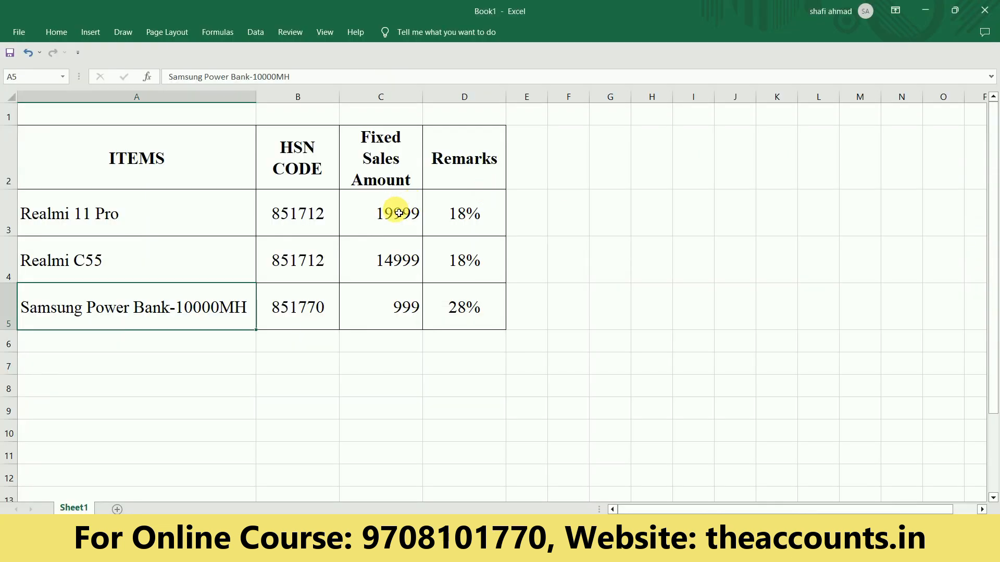
pyautogui.click(399, 214)
pyautogui.hotkey('alt', 'Tab')
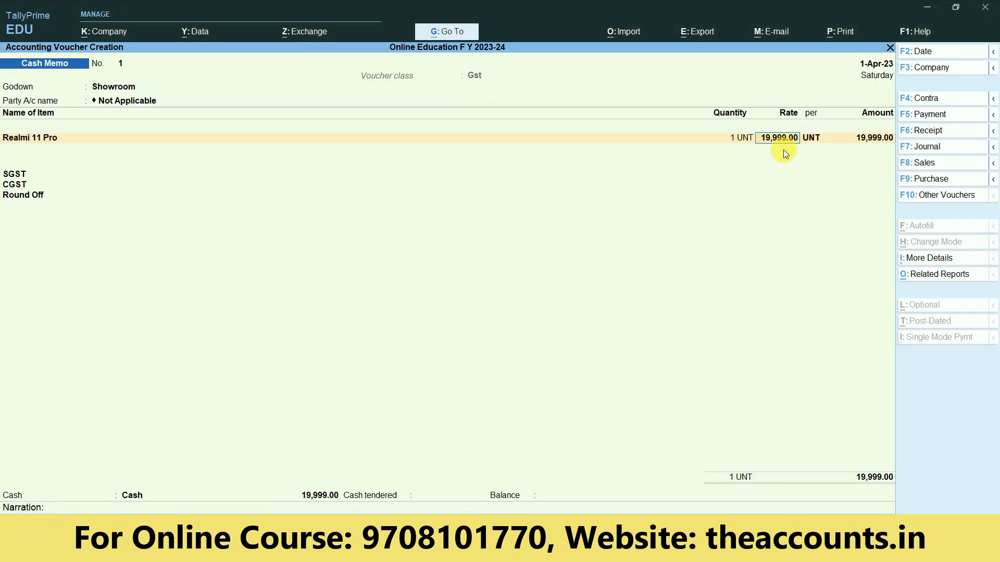
pyautogui.press('Return')
pyautogui.press('Return')
pyautogui.press('Return')
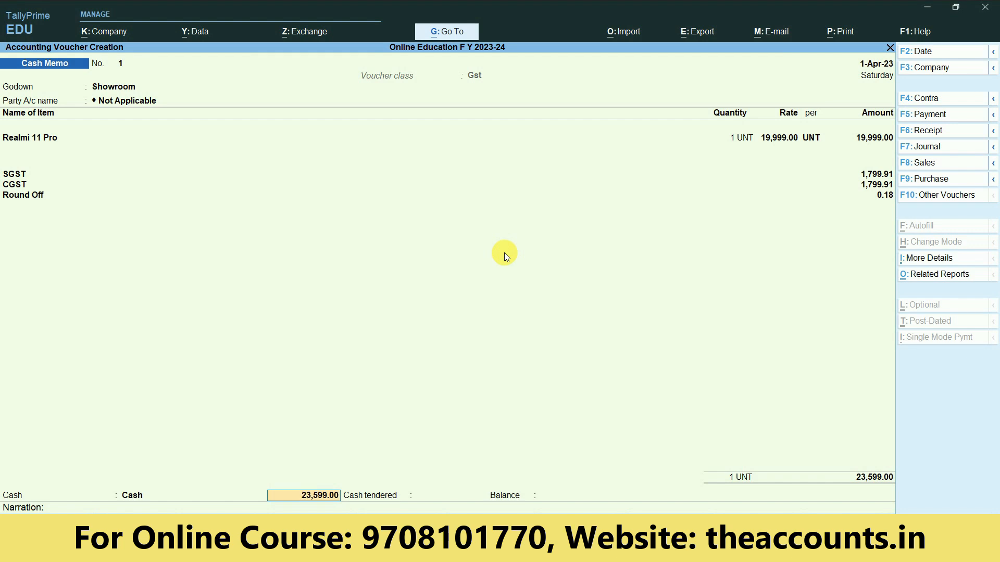
# Enter 24000 as cash tendered, leave the narration blank and save the first Cash Memo voucher.
pyautogui.click(441, 498)
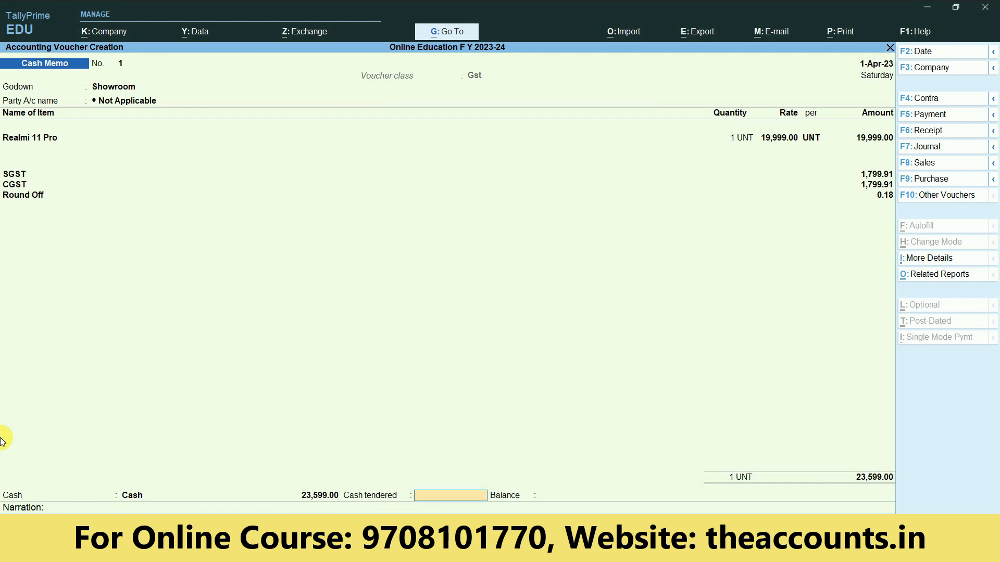
pyautogui.write('24000')
pyautogui.press('Return')
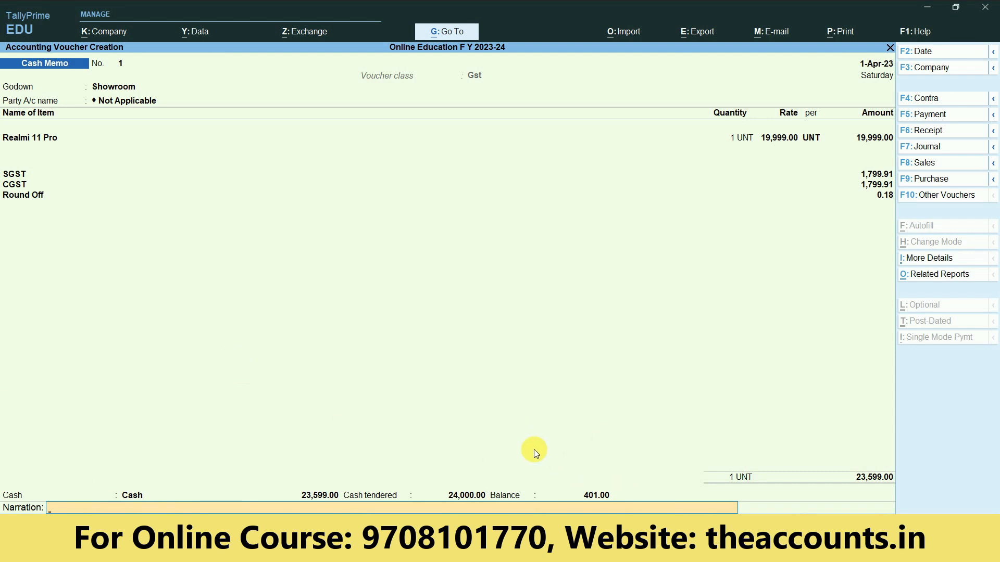
pyautogui.press('Return')
pyautogui.press('Return')
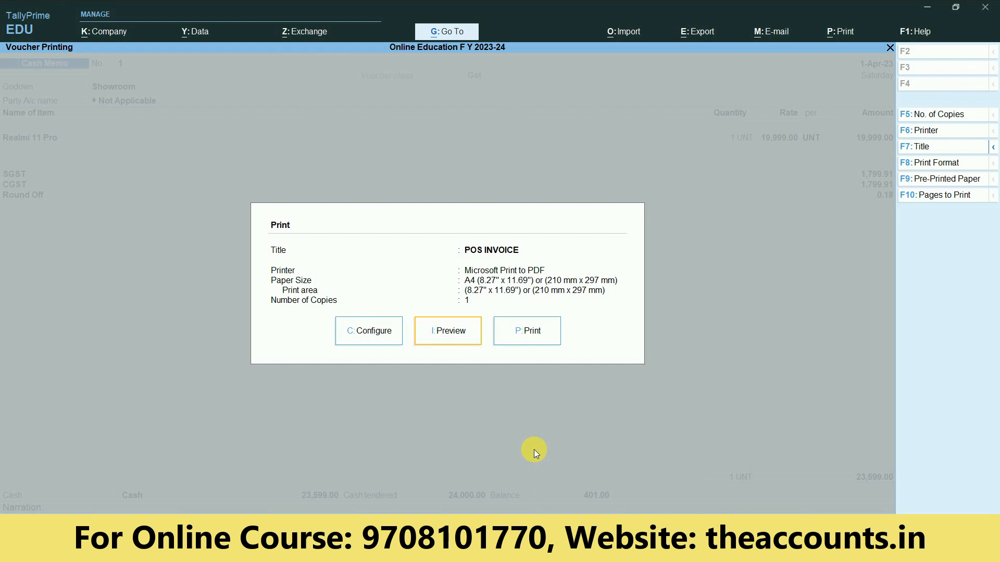
# Preview the POS invoice zoomed in, look through the print configuration options and leave voucher printing.
pyautogui.click(452, 337)
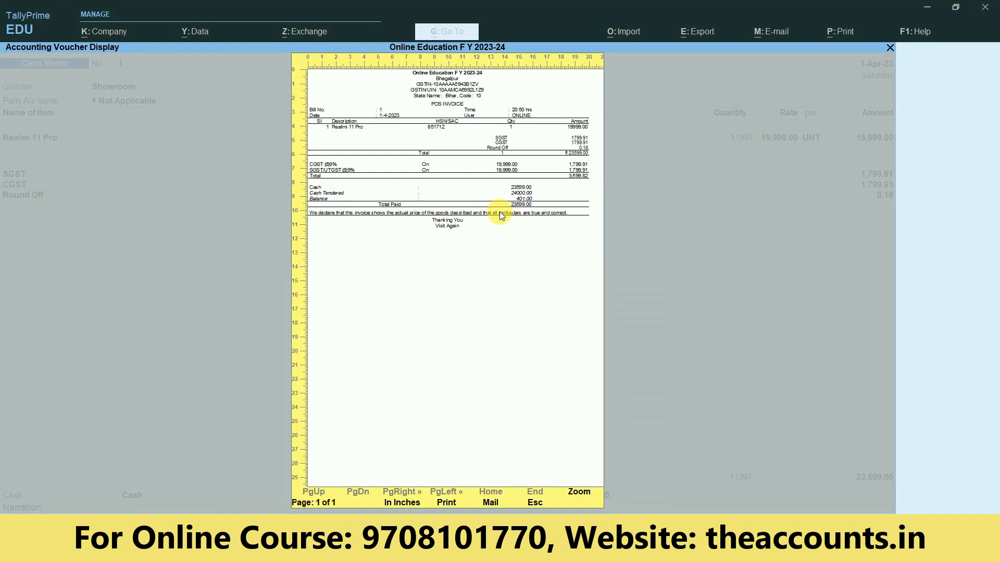
pyautogui.click(578, 492)
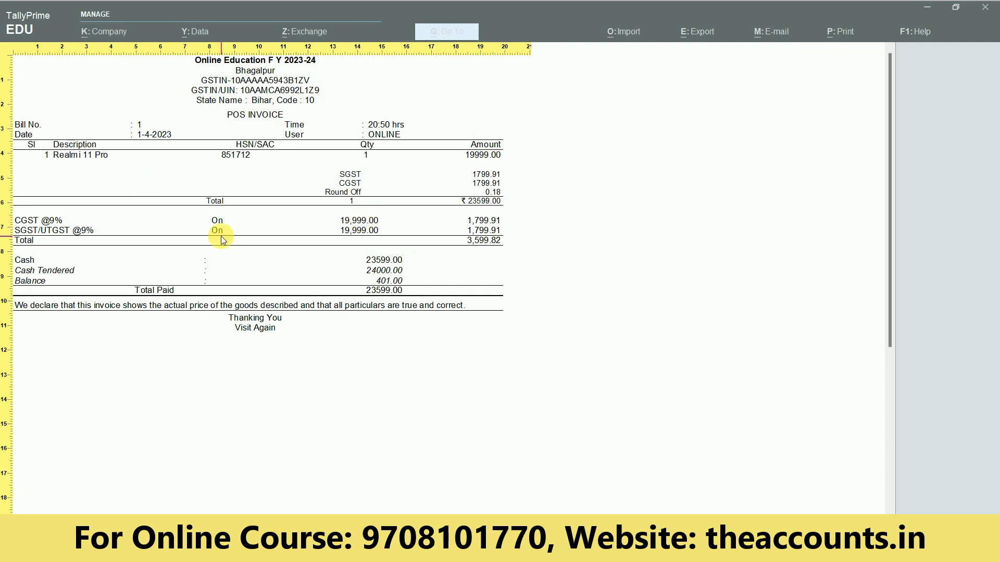
pyautogui.press('Escape')
pyautogui.press('Escape')
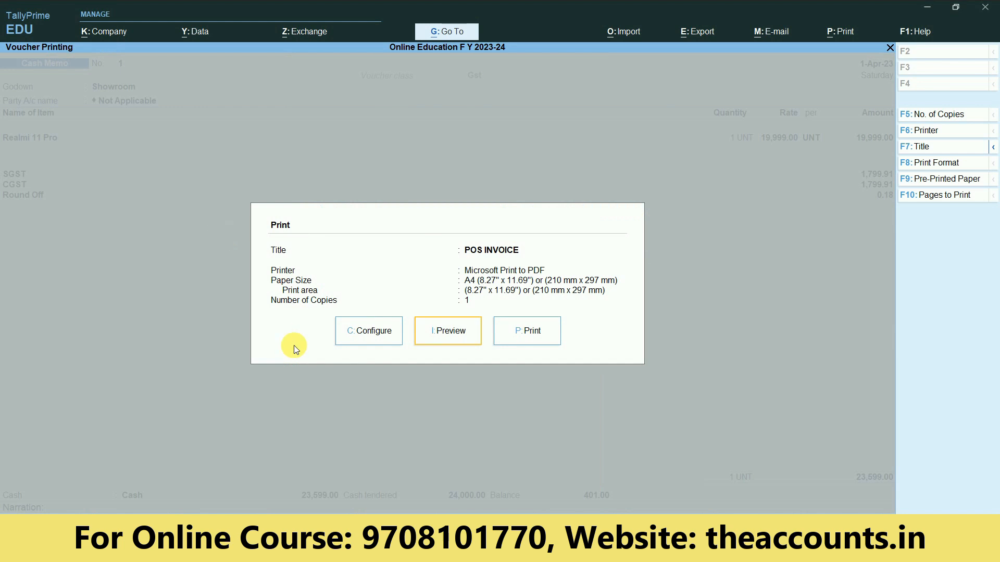
pyautogui.click(378, 336)
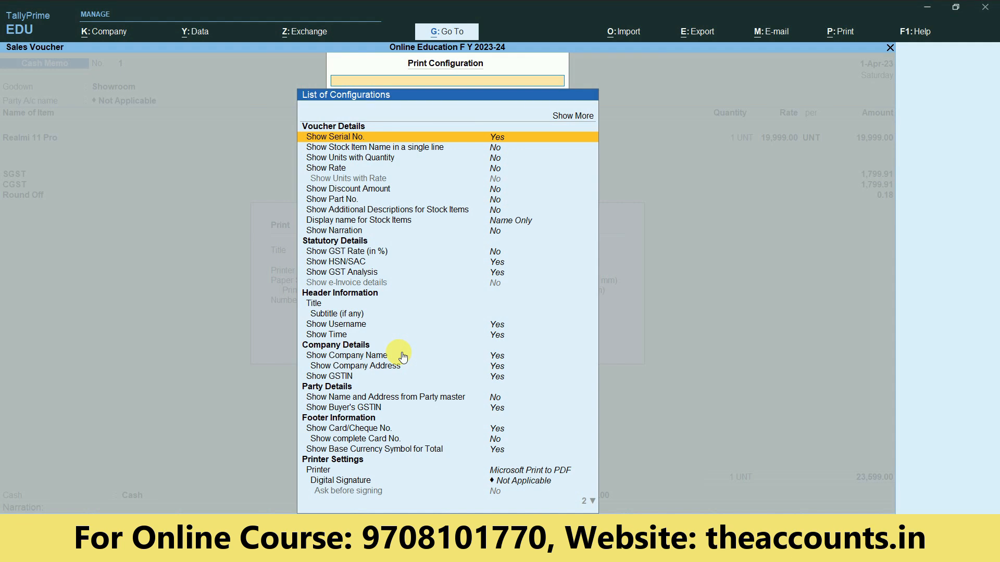
pyautogui.press('Escape')
pyautogui.press('Escape')
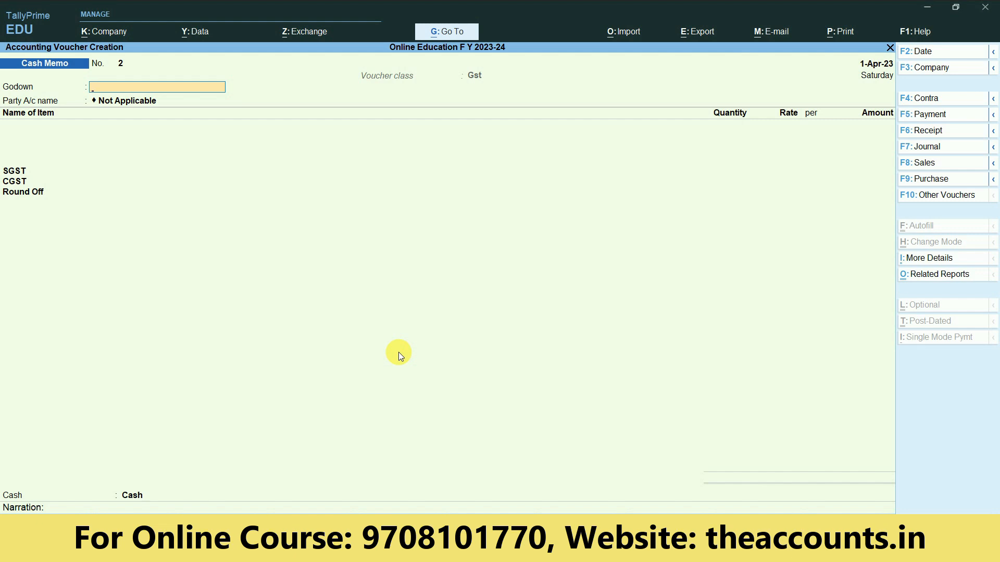
# Date the second Cash Memo 2-Apr-23, with godown Showroom, party Not Applicable and the default party details.
pyautogui.click(936, 55)
pyautogui.press('Return')
pyautogui.press('Return')
pyautogui.press('Return')
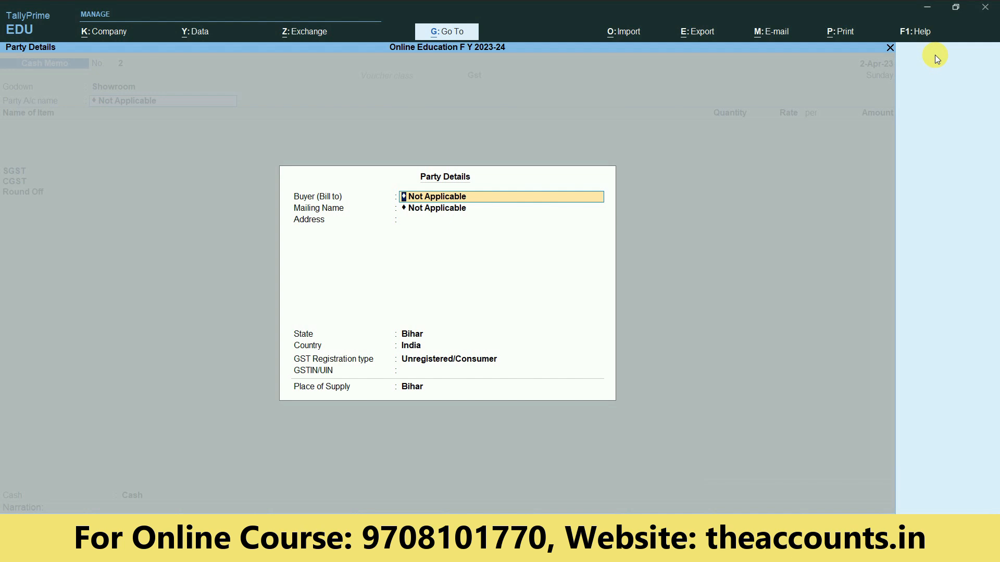
pyautogui.press('Return')
# Add 2 units of Realmi 11 Pro at a rate of 21,999 to the second Cash Memo.
pyautogui.write('Real')
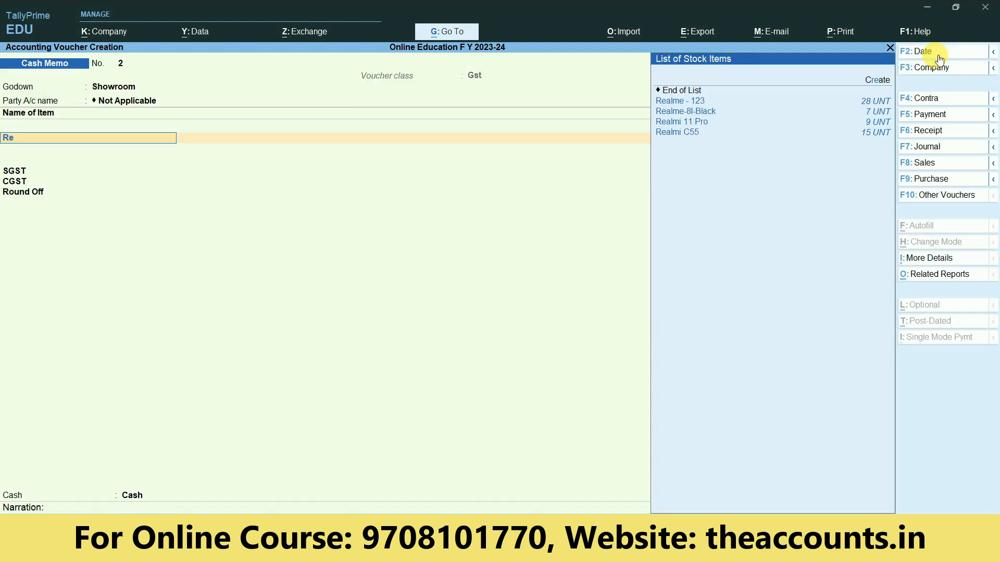
pyautogui.press('Down')
pyautogui.press('Down')
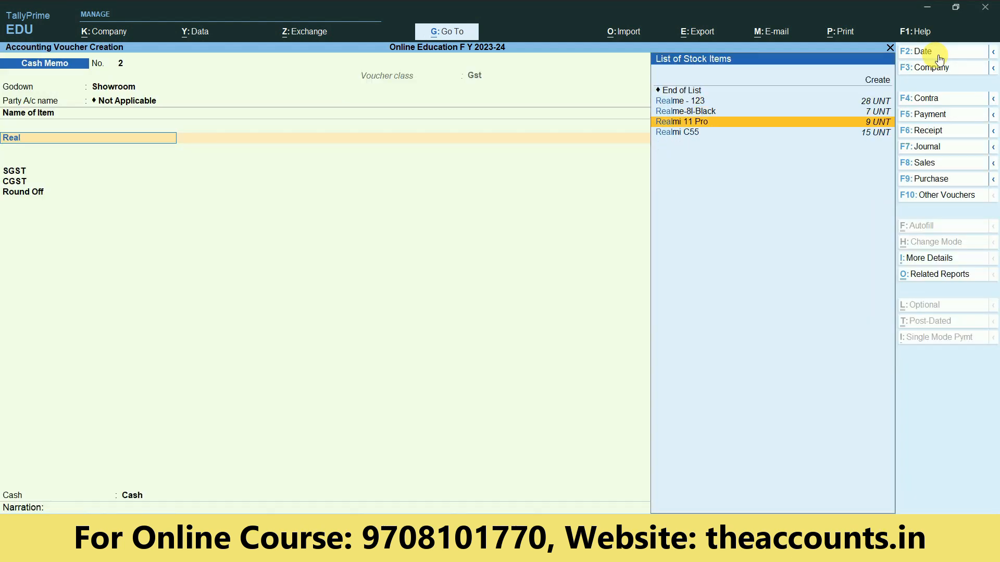
pyautogui.press('Return')
pyautogui.press('Return')
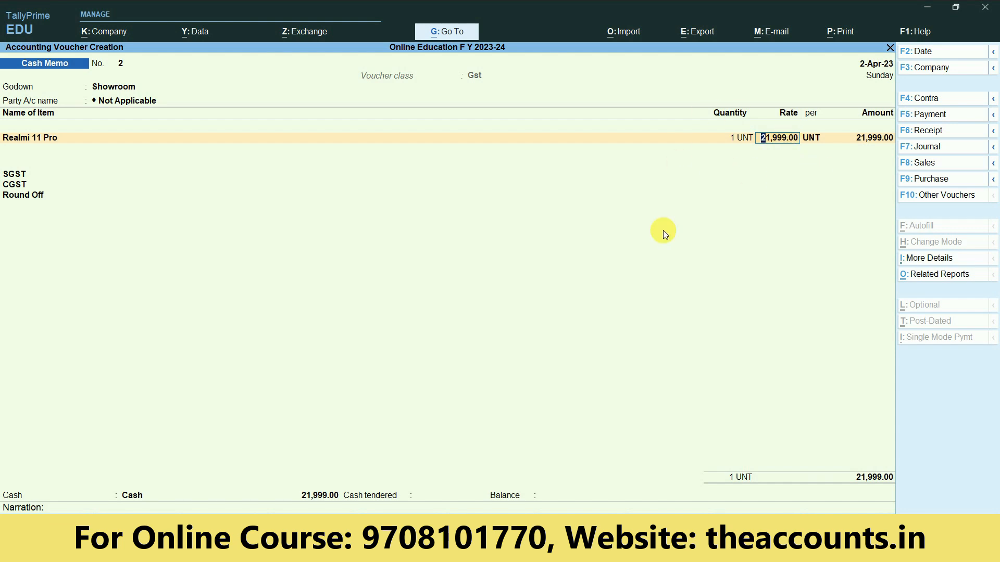
pyautogui.hotkey('shift', 'Tab')
pyautogui.write('2')
pyautogui.press('Return')
pyautogui.press('Return')
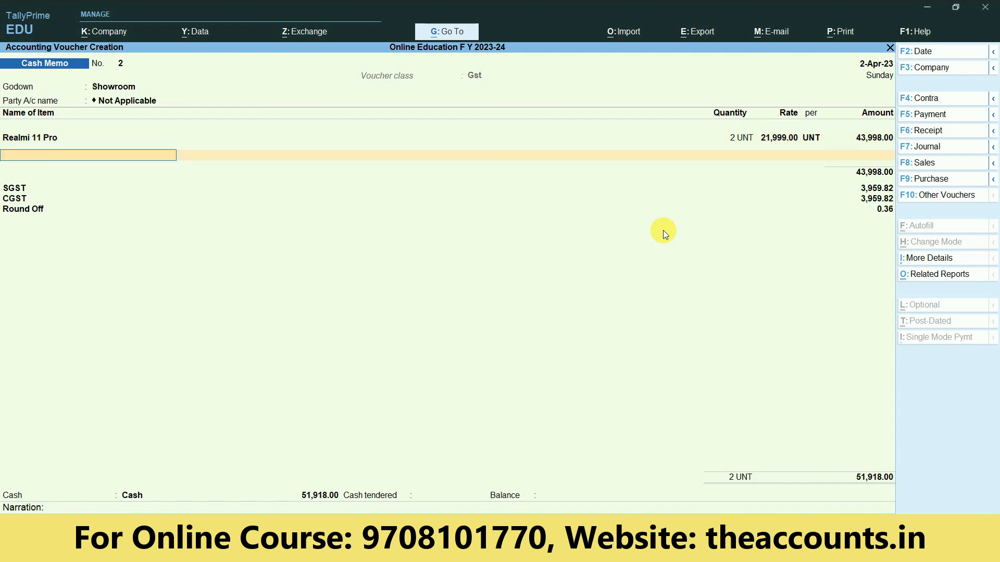
# Look up the next item in the Excel price list and add 1 unit of Samsung Power Bank-10000MH without a description.
pyautogui.hotkey('alt', 'Tab')
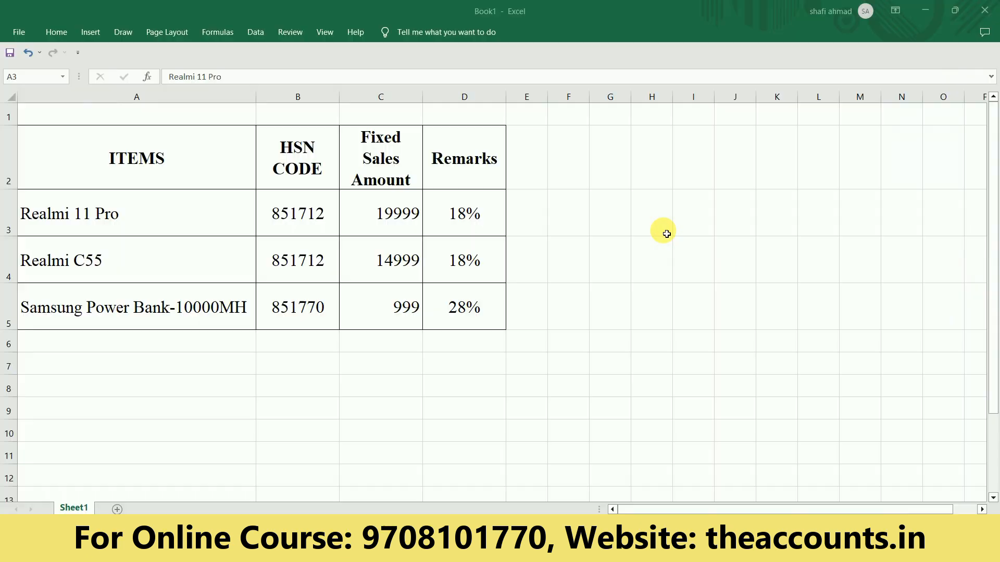
pyautogui.hotkey('alt', 'Tab')
pyautogui.write('Sams')
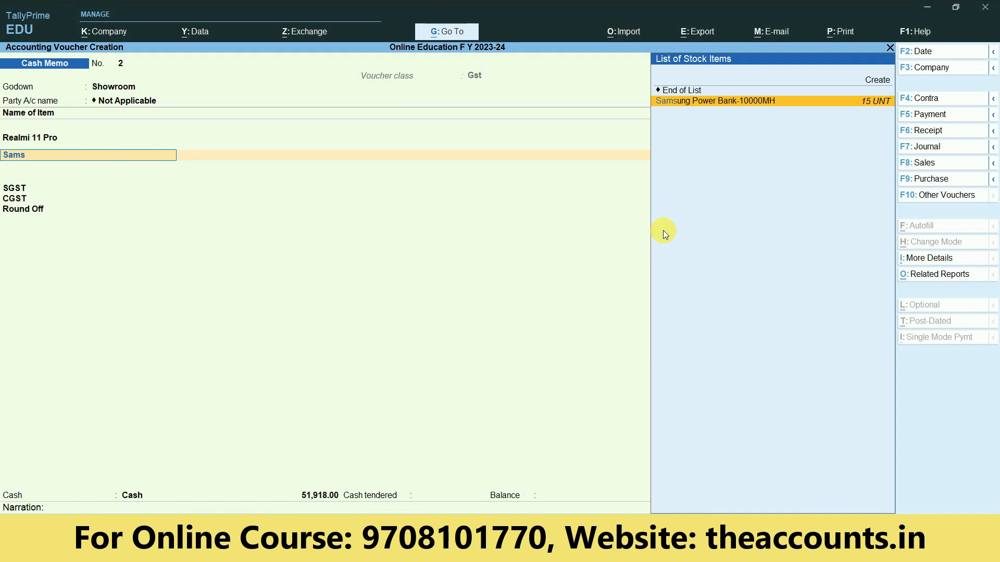
pyautogui.press('Return')
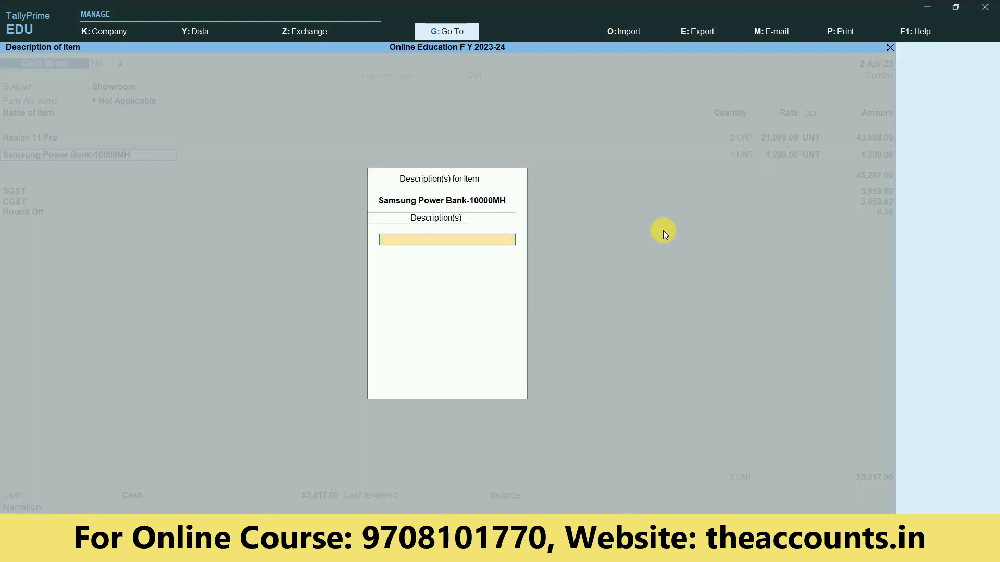
pyautogui.press('Return')
pyautogui.write('1')
pyautogui.press('Return')
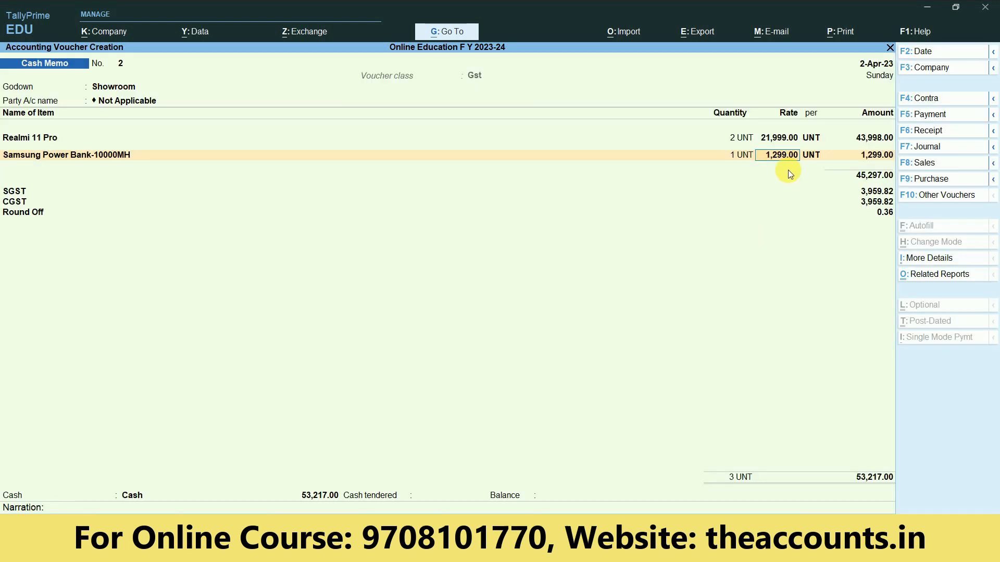
# Check the power bank's Fixed Sales Amount in Excel, accept its 1,299 rate in the voucher and proceed to cash tendered.
pyautogui.hotkey('alt', 'Tab')
pyautogui.click(399, 300)
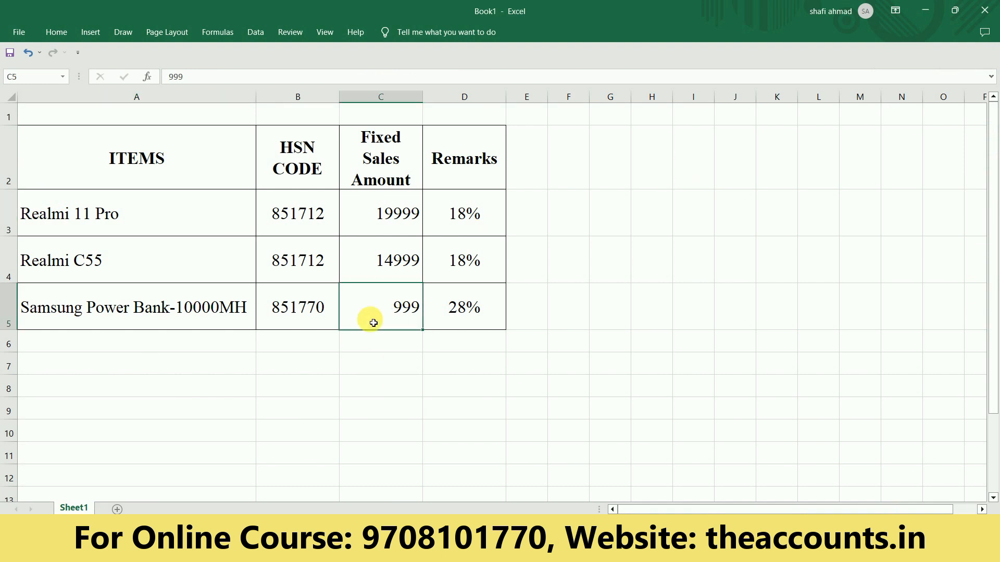
pyautogui.hotkey('alt', 'Tab')
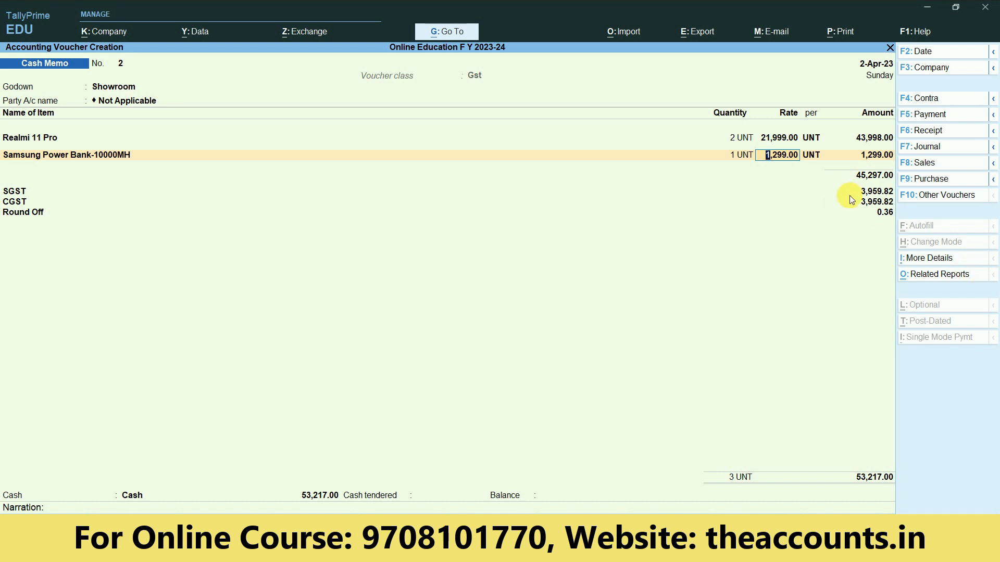
pyautogui.press('Return')
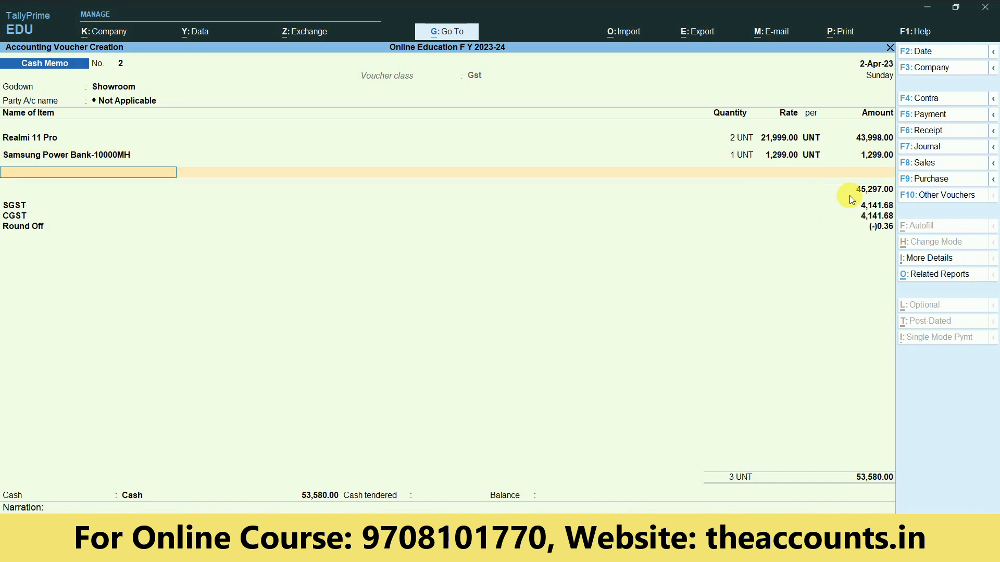
pyautogui.press('Return')
pyautogui.press('Return')
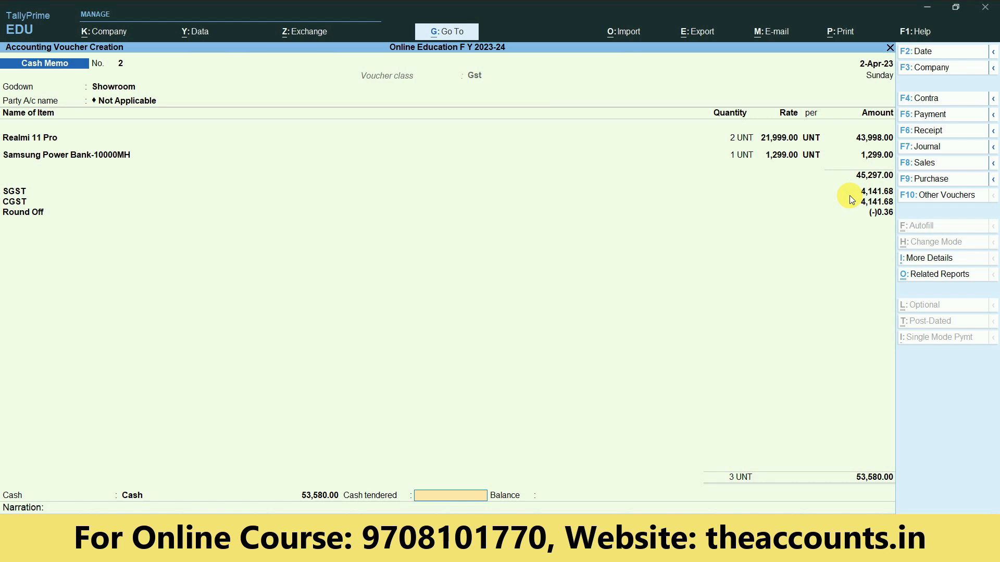